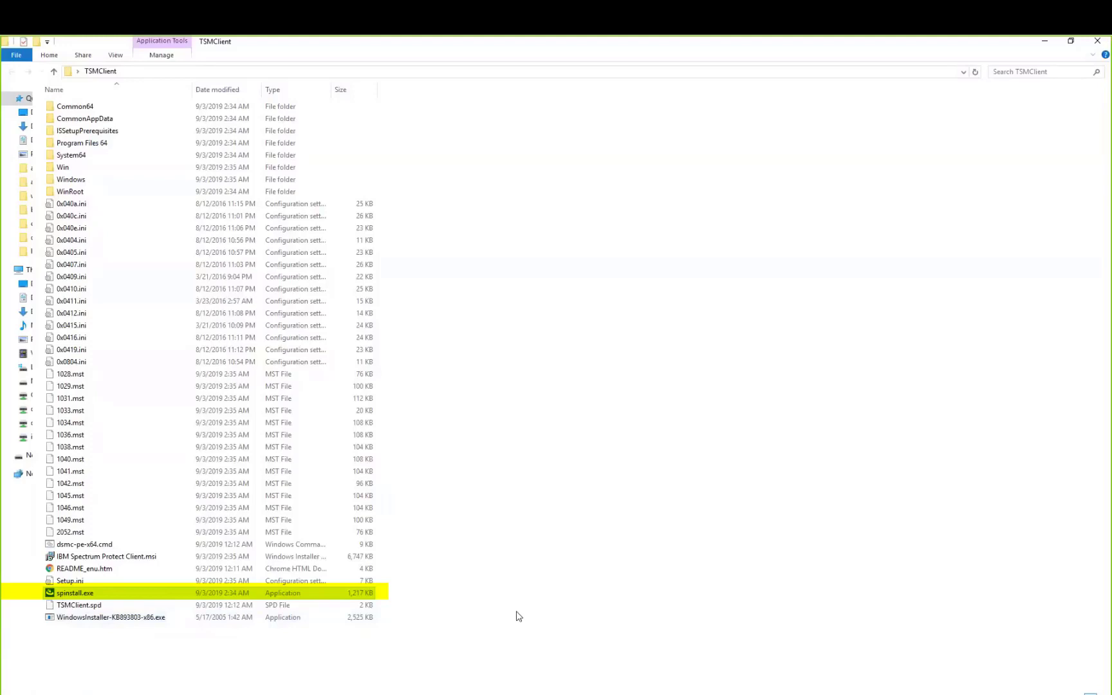
# Launch spinstall.exe in English and advance past the welcome pages to choose a Custom setup.
pyautogui.doubleClick(63, 598)
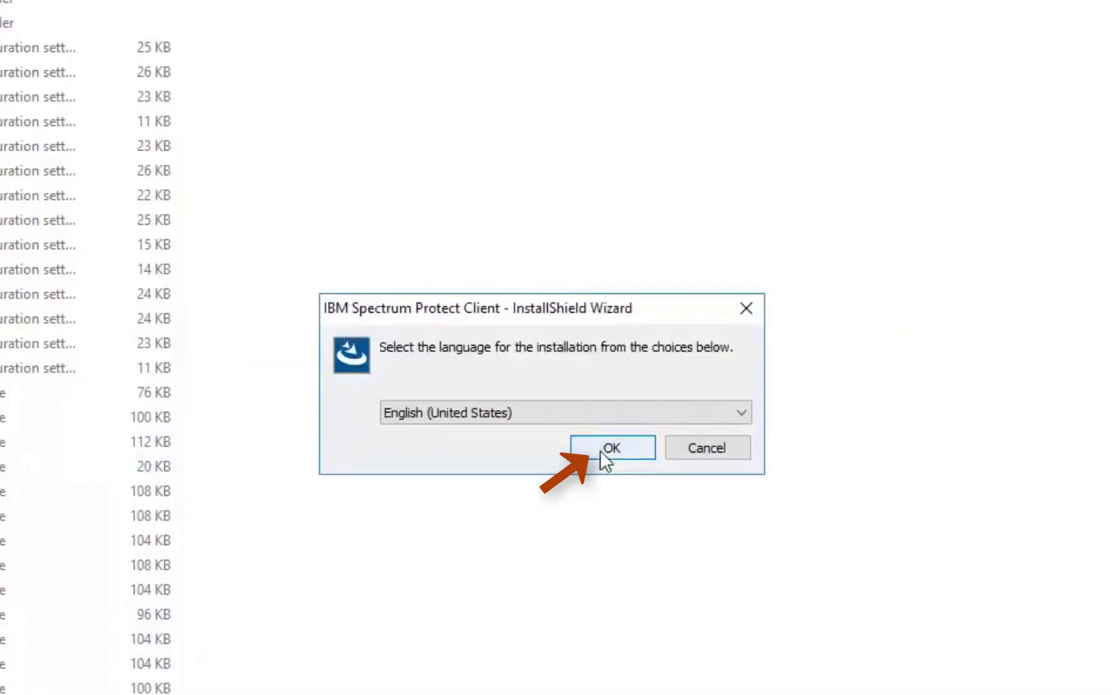
pyautogui.click(605, 449)
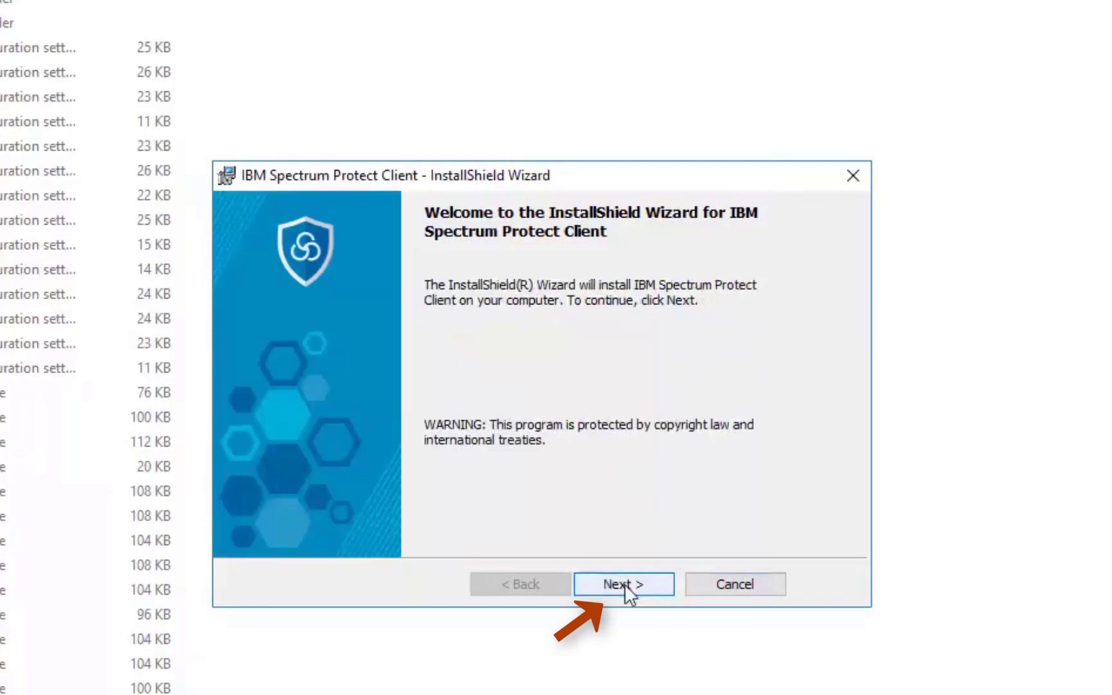
pyautogui.click(625, 584)
pyautogui.click(634, 585)
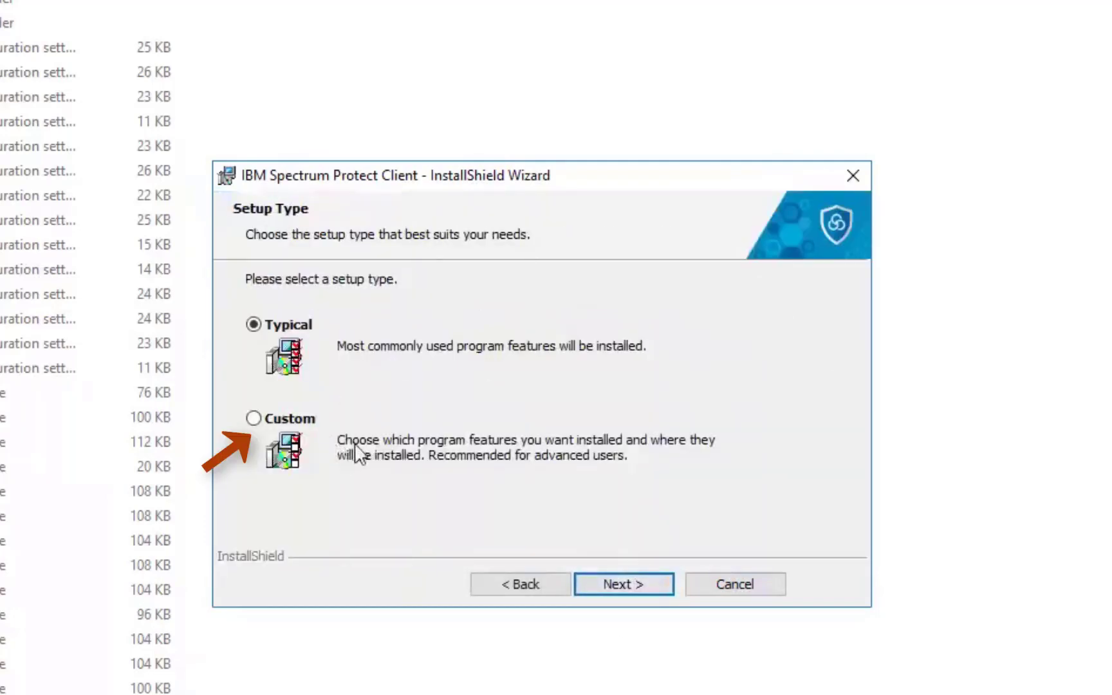
pyautogui.click(255, 424)
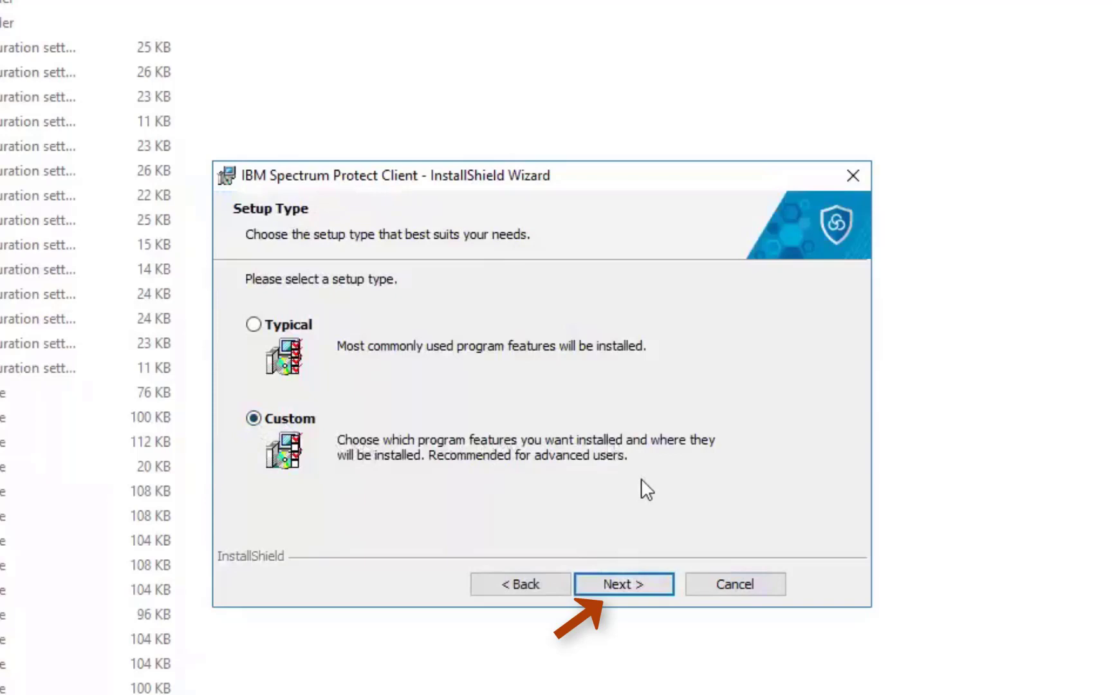
# Set Client Web Server and Administrative Client Command Line Files to install on the local hard drive, then install.
pyautogui.click(621, 583)
pyautogui.click(374, 460)
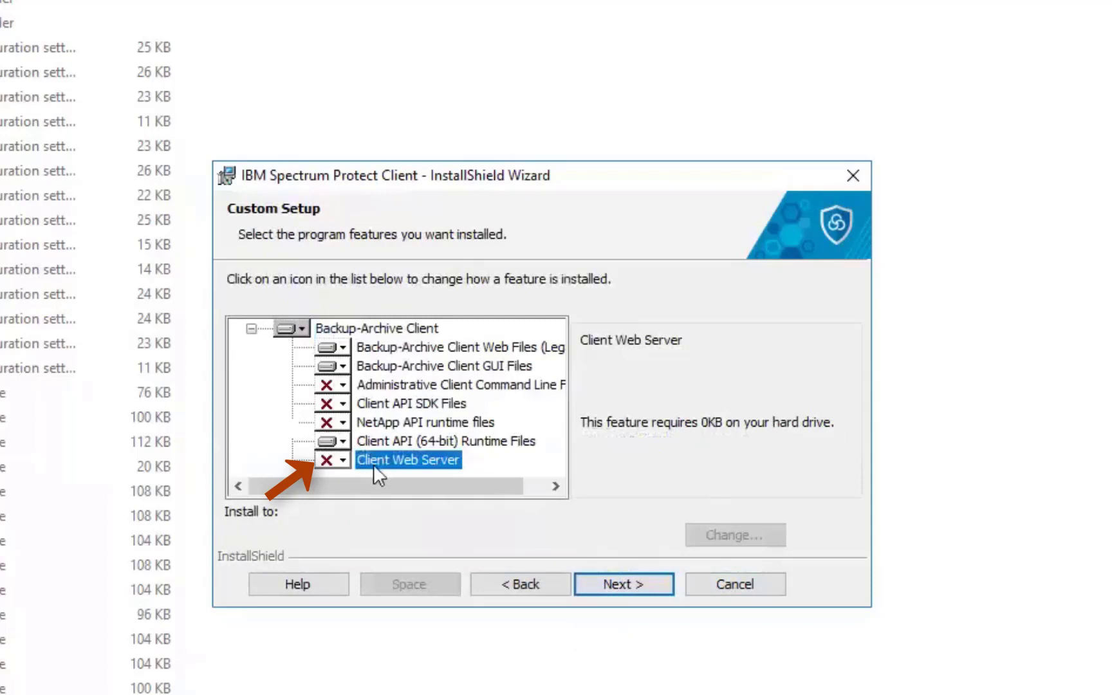
pyautogui.click(342, 458)
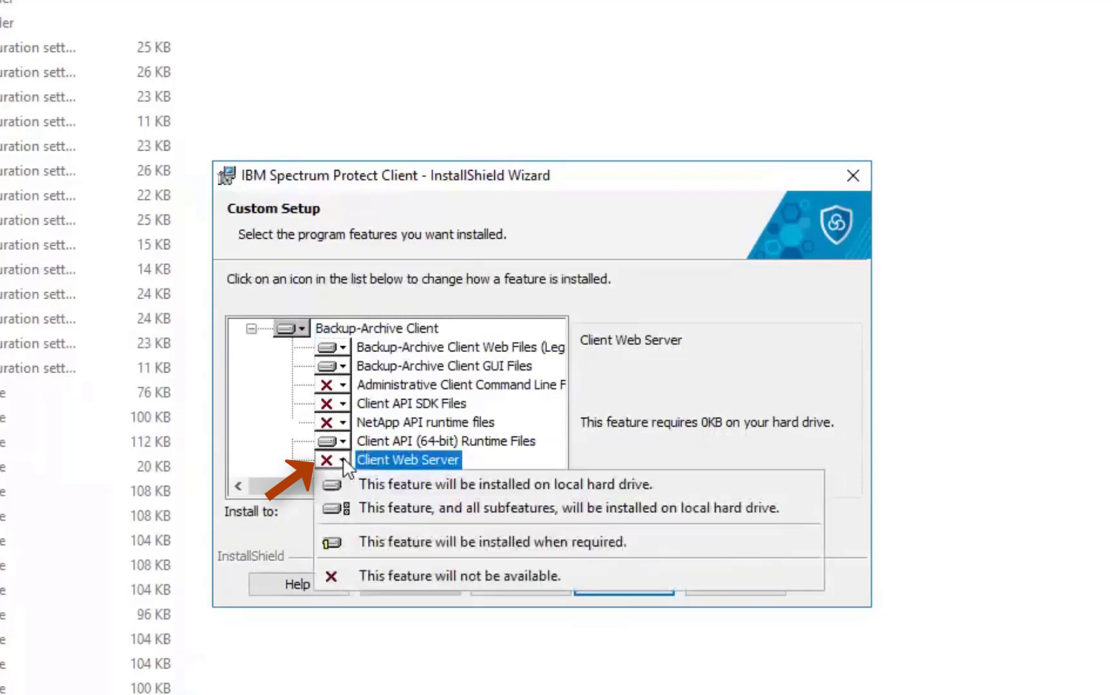
pyautogui.click(421, 509)
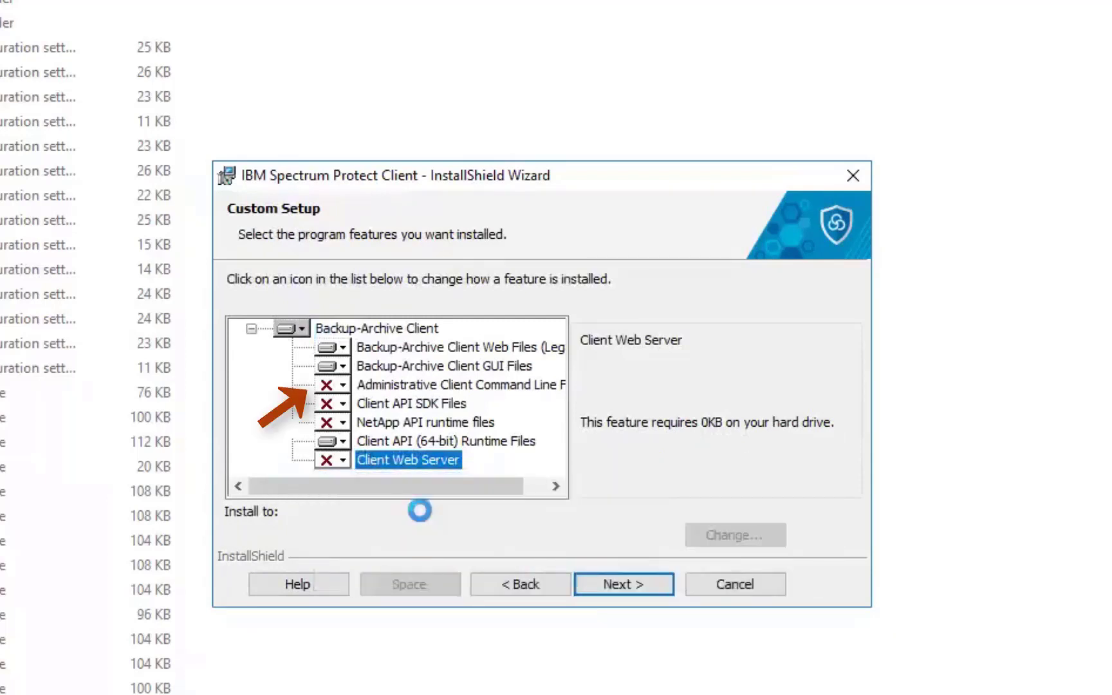
pyautogui.click(342, 385)
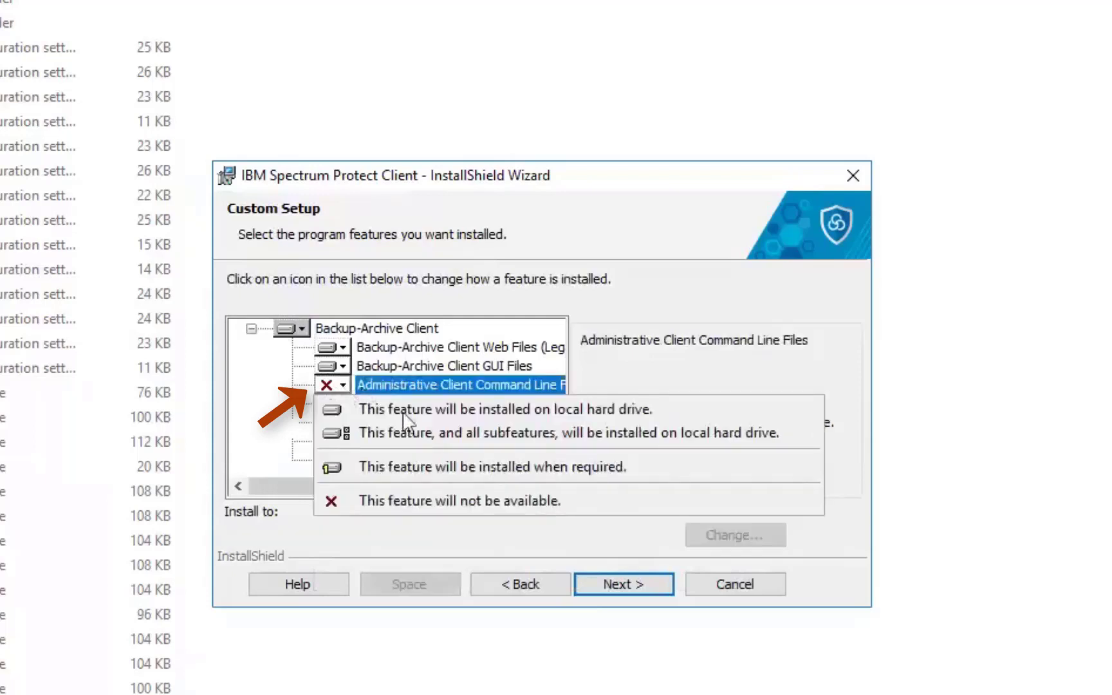
pyautogui.click(416, 431)
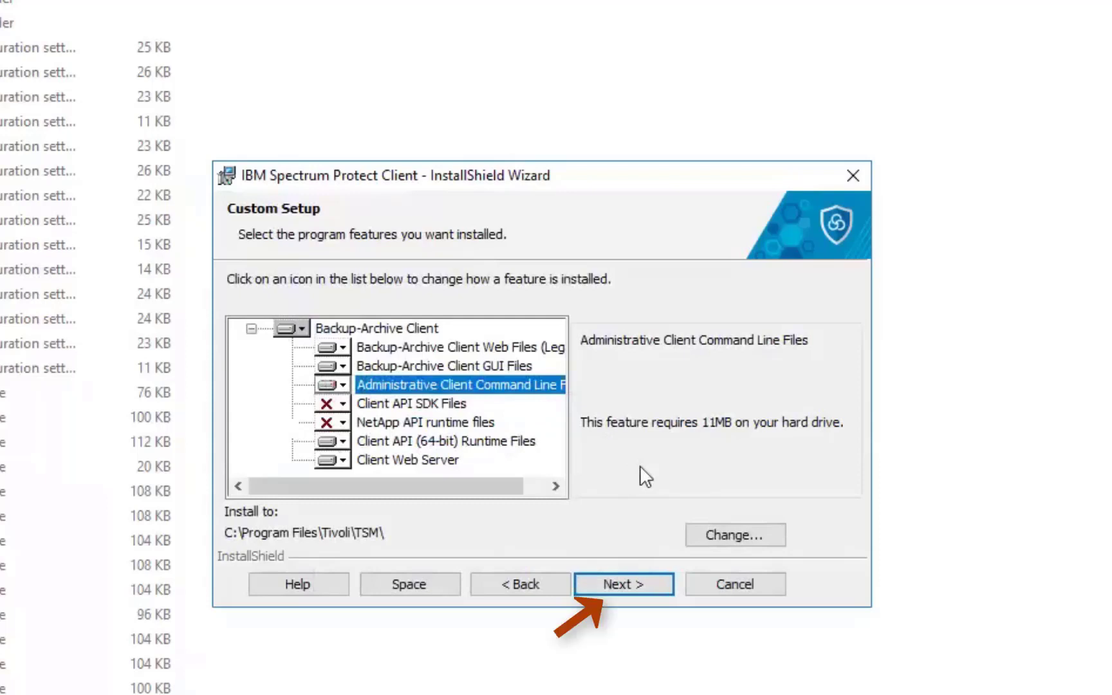
pyautogui.click(643, 583)
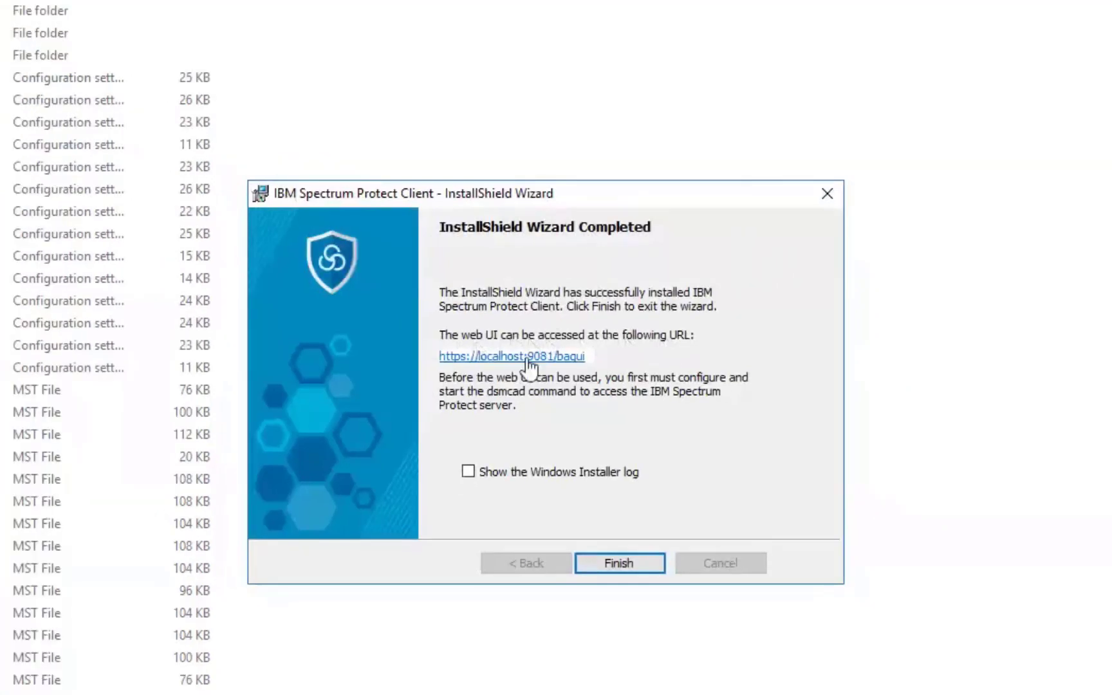
# Open the localhost web UI link and proceed past Chrome's certificate warning.
pyautogui.click(526, 357)
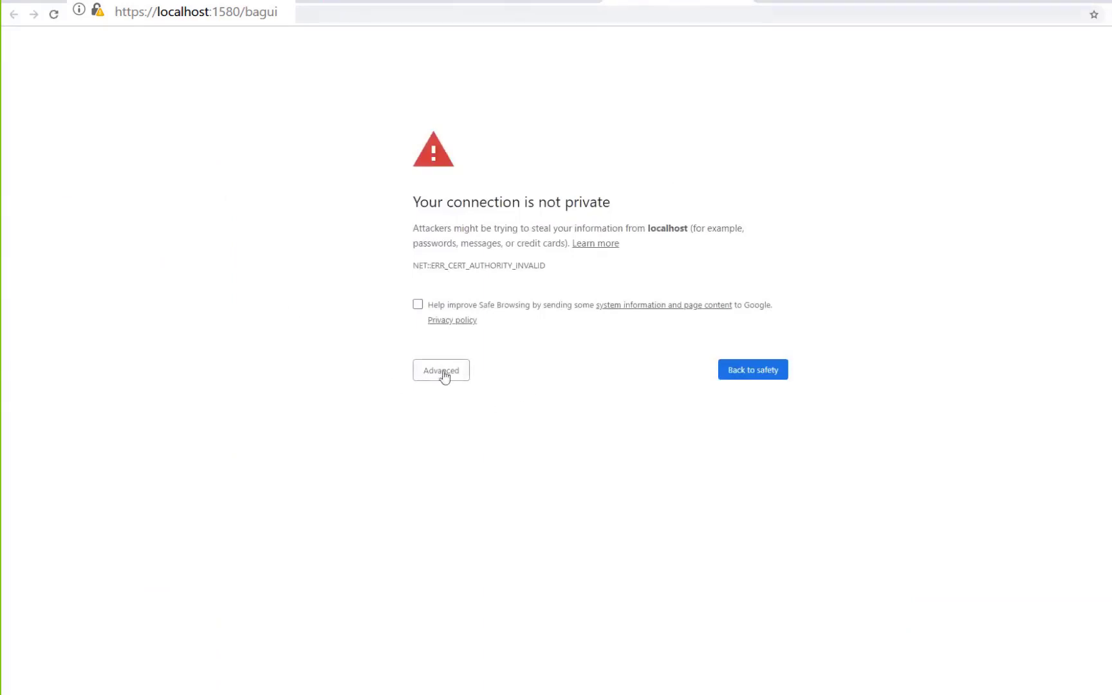
pyautogui.click(443, 377)
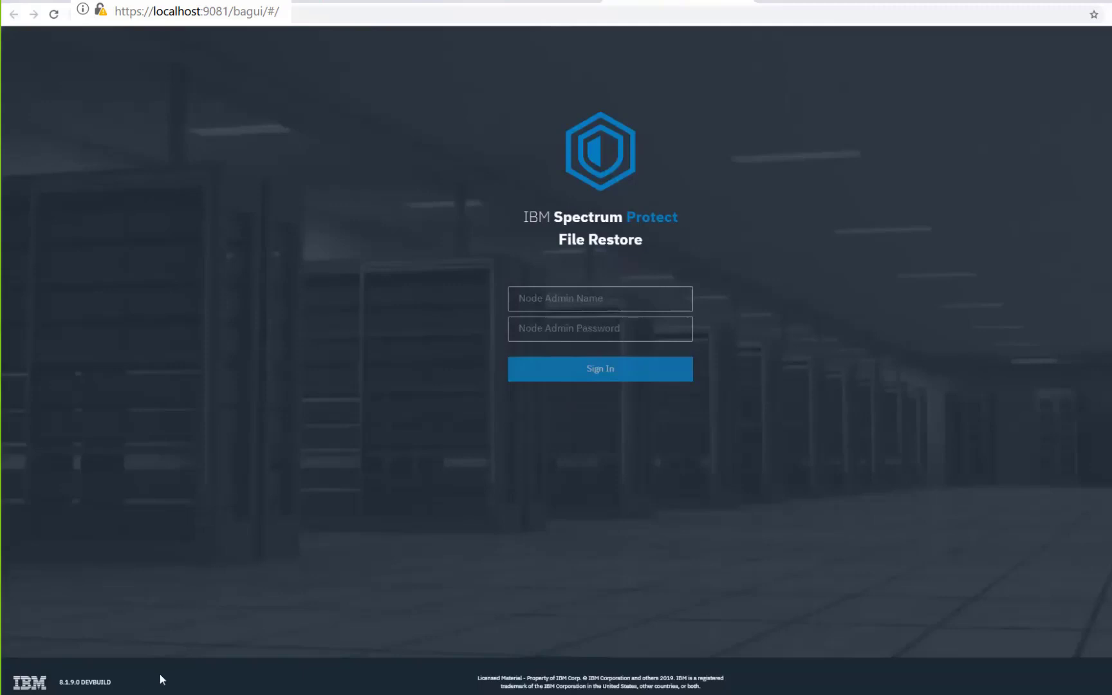
# Confirm in Services that the BAClient Web Server service is running automatically, then minimize Services.
pyautogui.moveTo(106, 694)
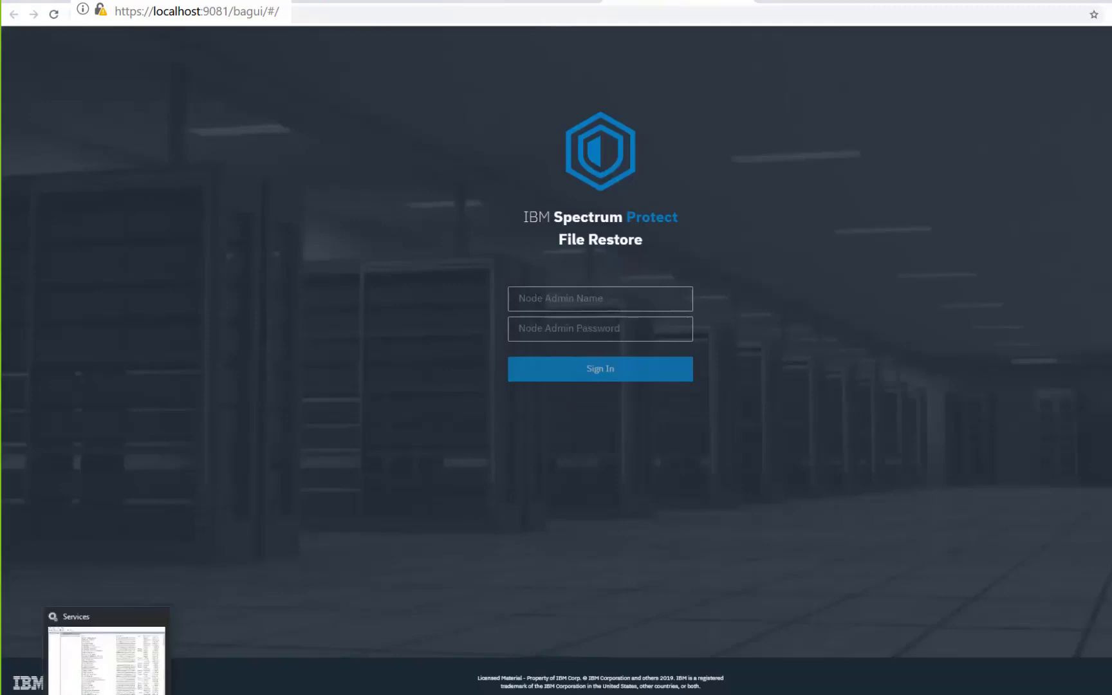
pyautogui.click(107, 694)
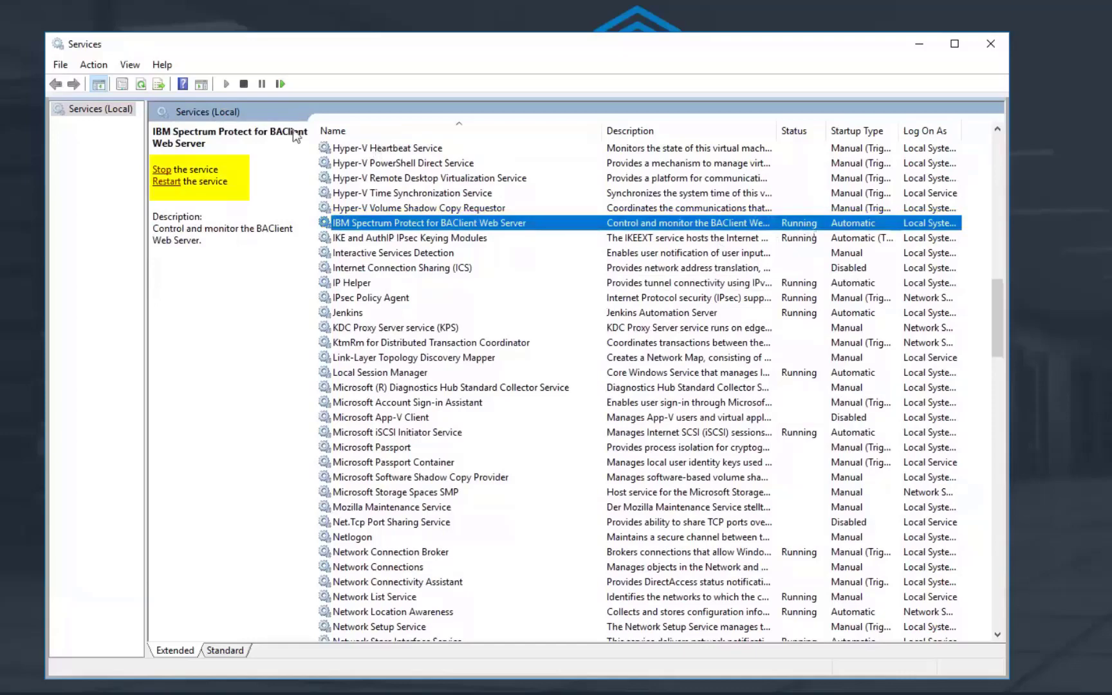
pyautogui.click(919, 44)
# In dsm.opt, highlight node praxis, server angel.mainz.de.ibm.com, TCP port 1505 and httpport 1581.
pyautogui.moveTo(281, 685)
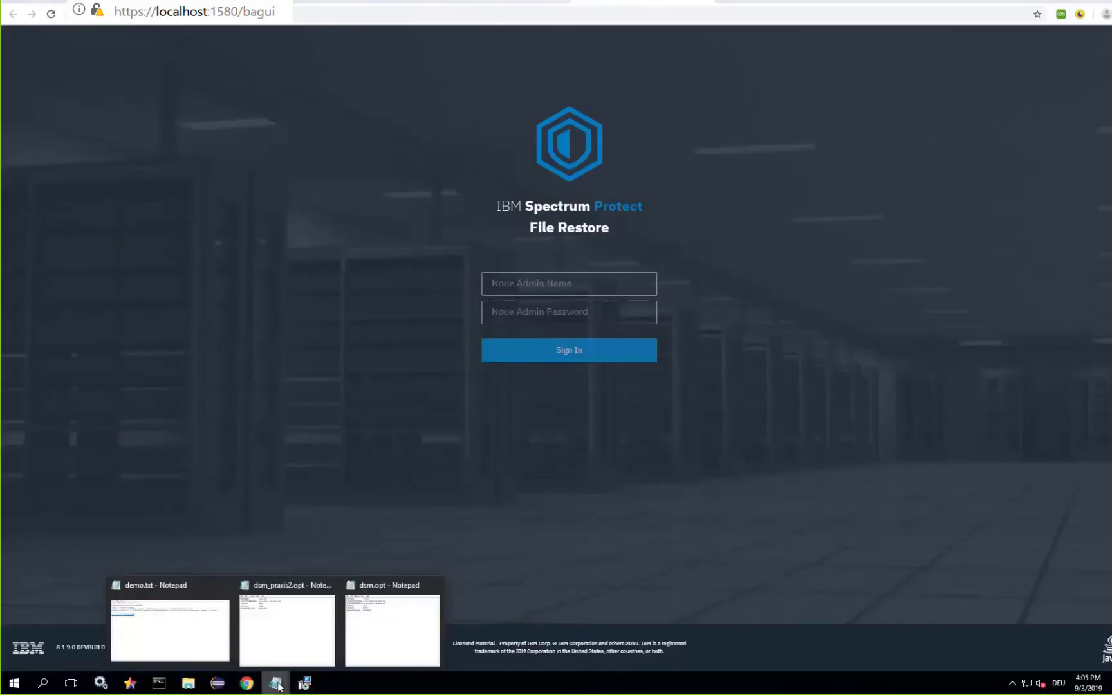
pyautogui.click(393, 655)
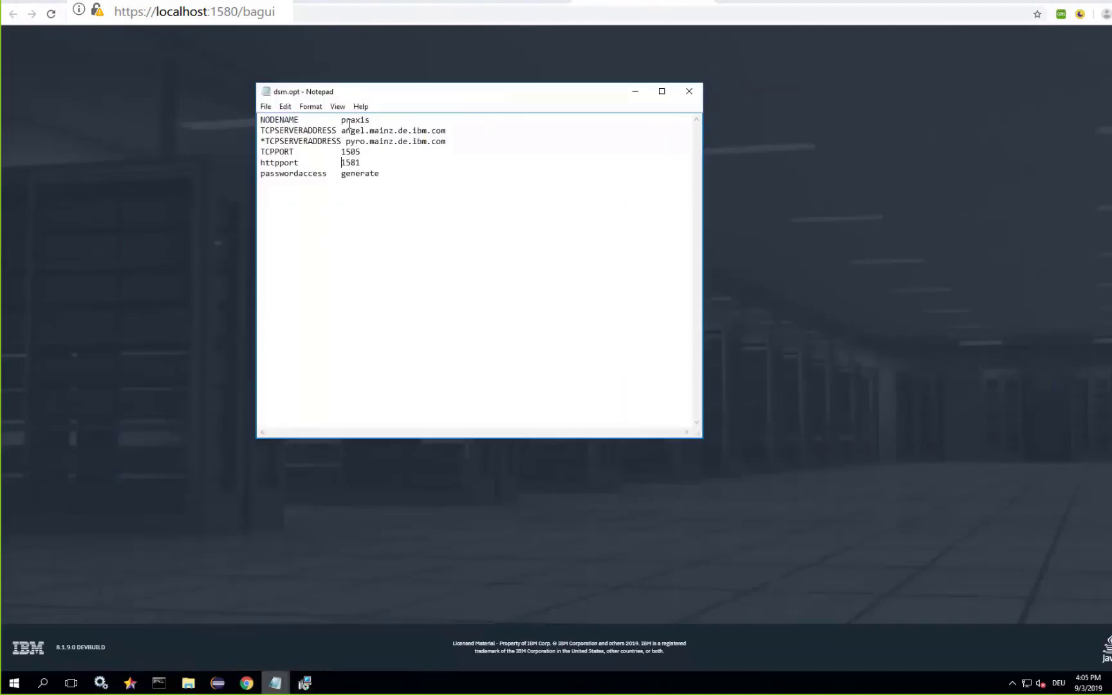
pyautogui.doubleClick(354, 120)
pyautogui.doubleClick(390, 130)
pyautogui.doubleClick(352, 151)
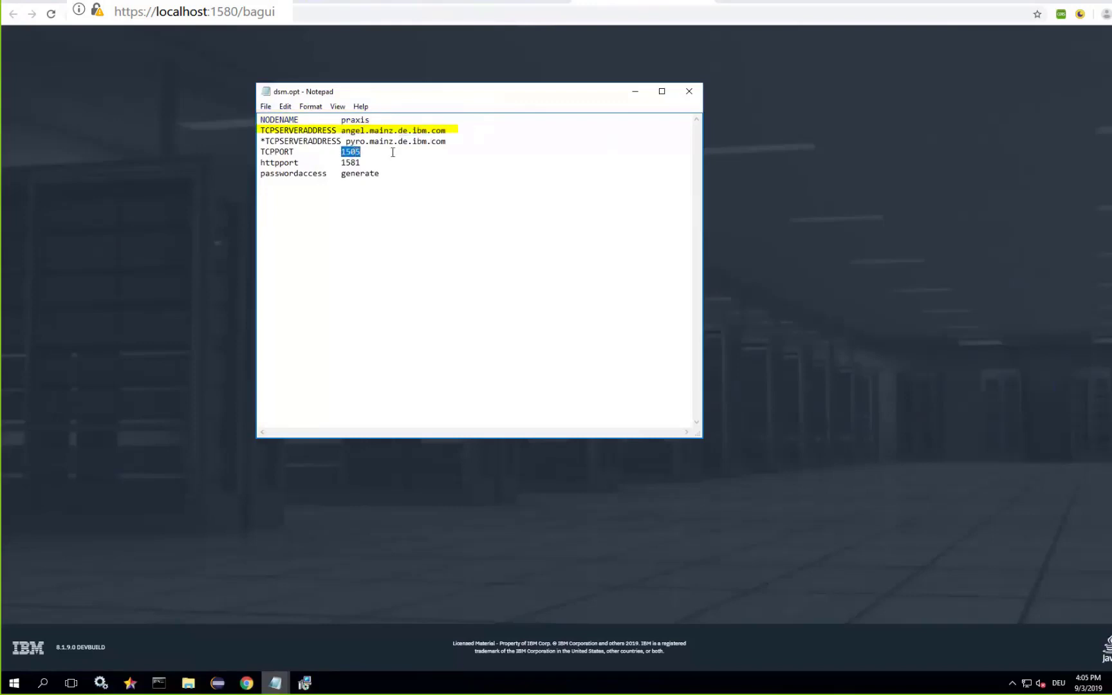
pyautogui.doubleClick(351, 164)
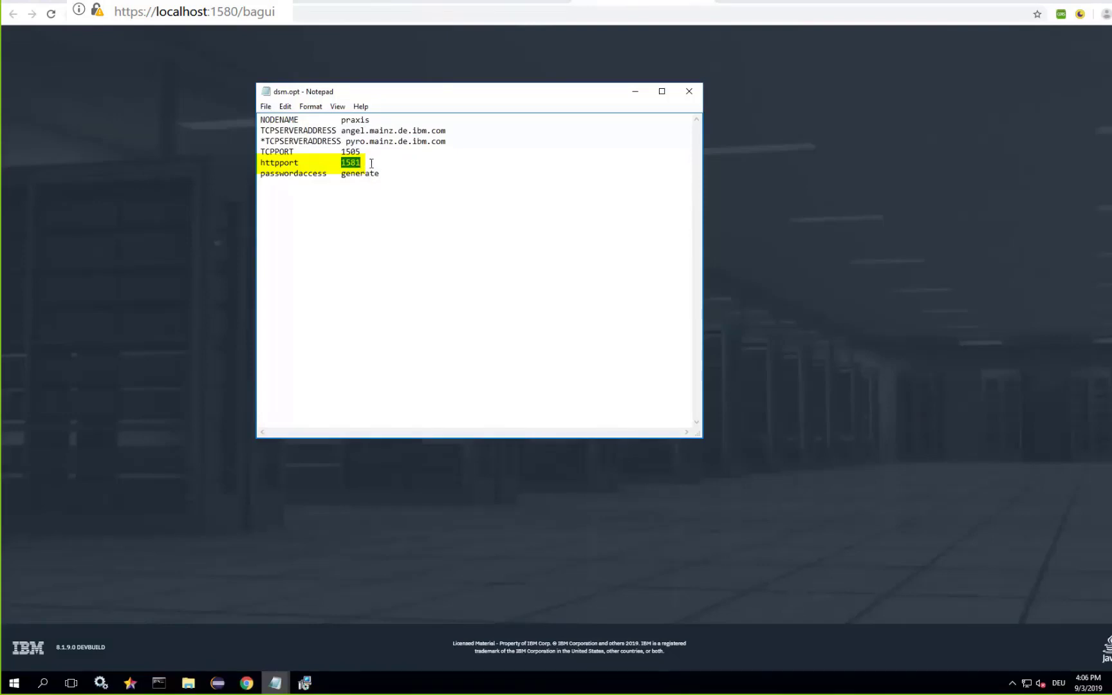
pyautogui.press('Right')
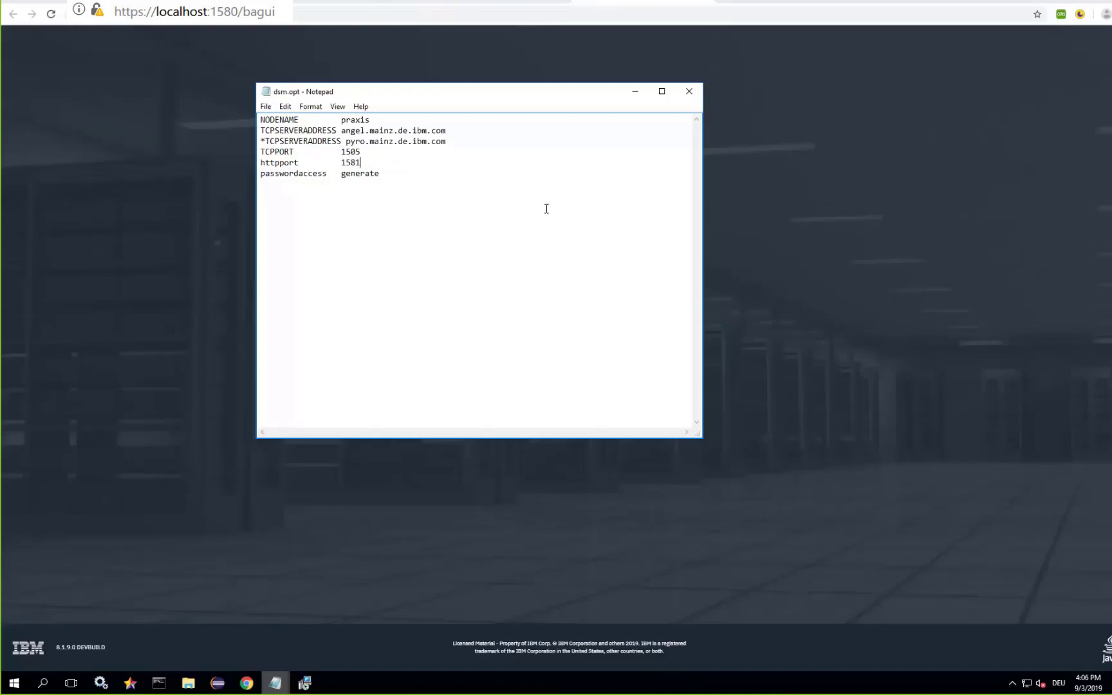
# Attempt File Restore sign-in as the helpdesk admin with its password, hitting the CAD or Agent inaccessible error.
pyautogui.hotkey('alt', 'Tab')
pyautogui.click(538, 282)
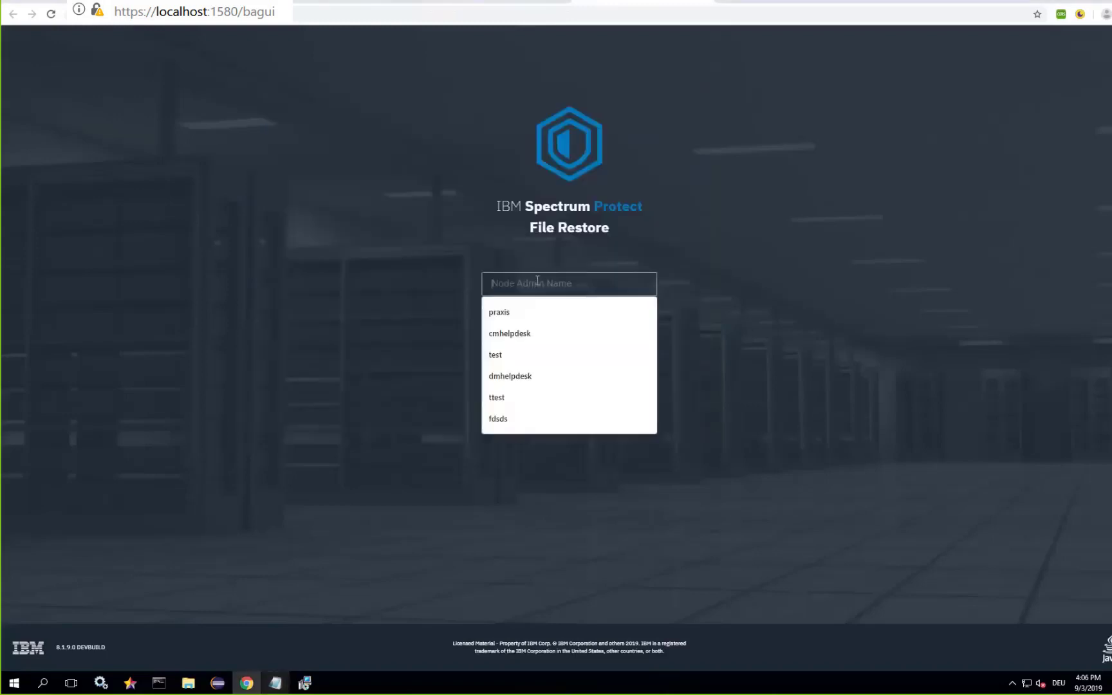
pyautogui.click(514, 338)
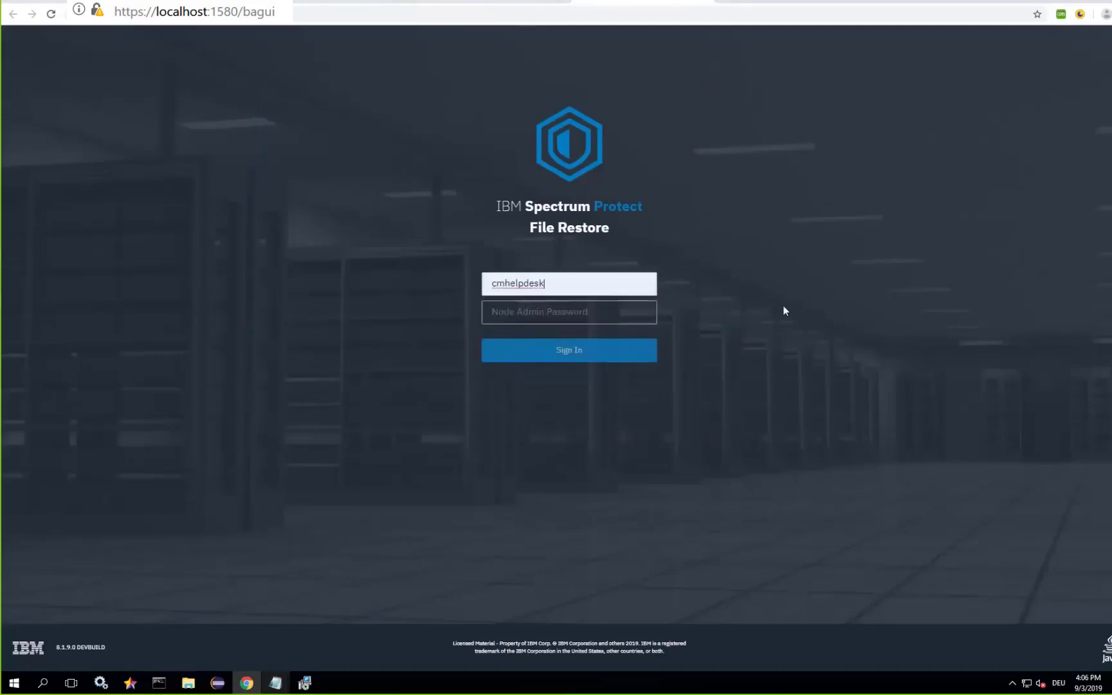
pyautogui.click(545, 312)
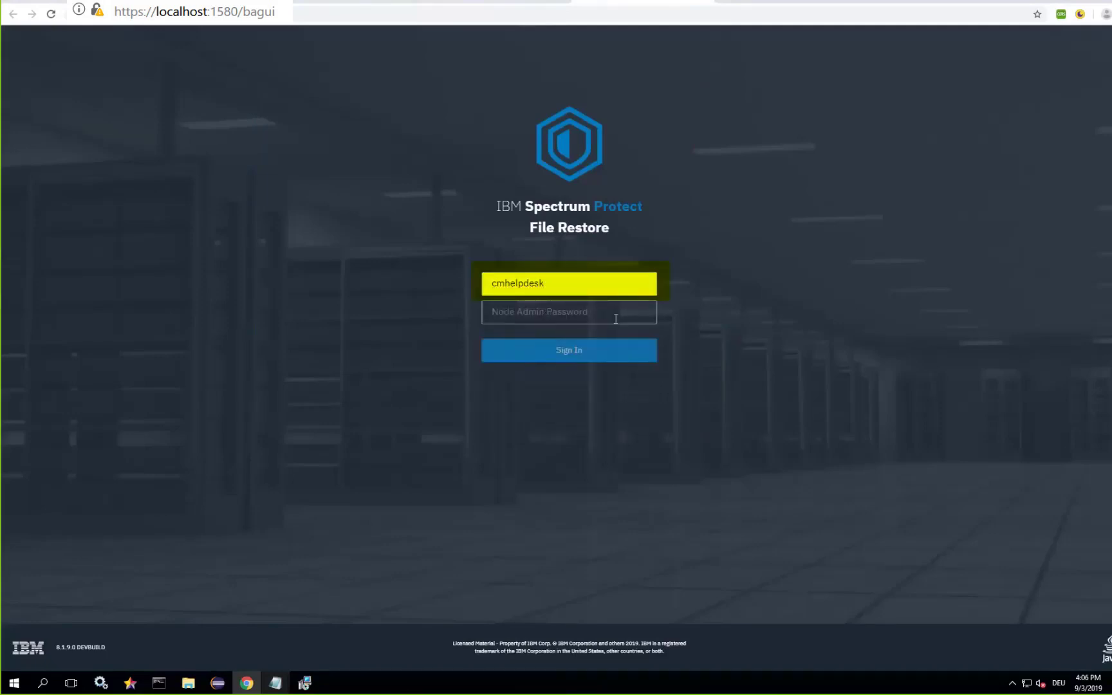
pyautogui.write('*******')
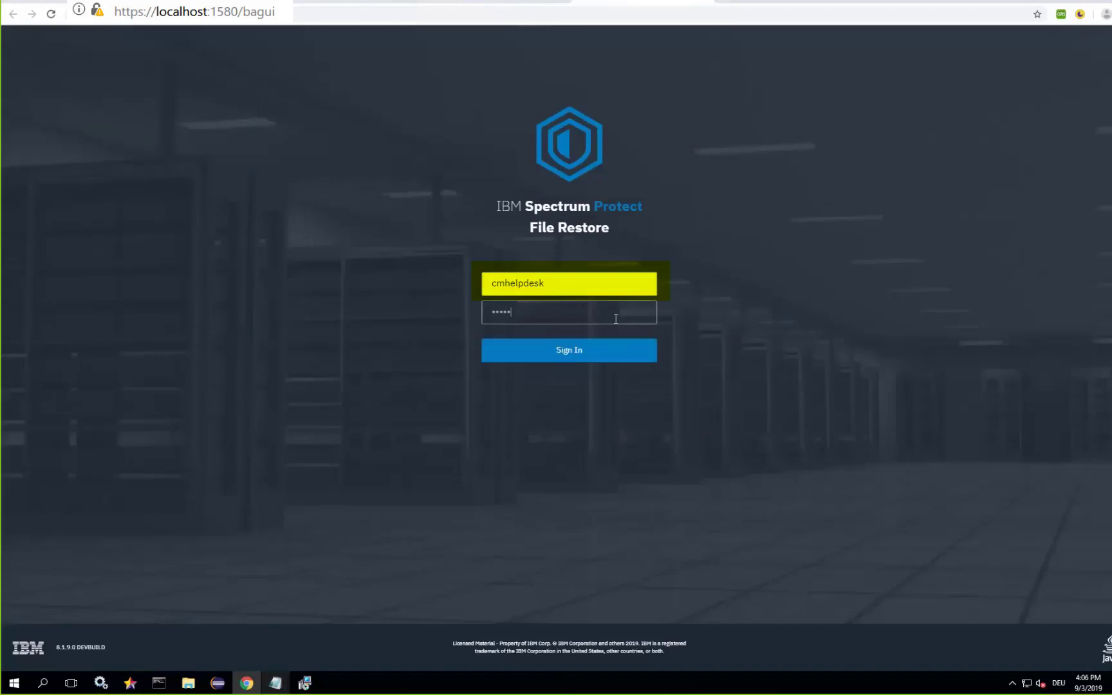
pyautogui.write('****')
pyautogui.press('Return')
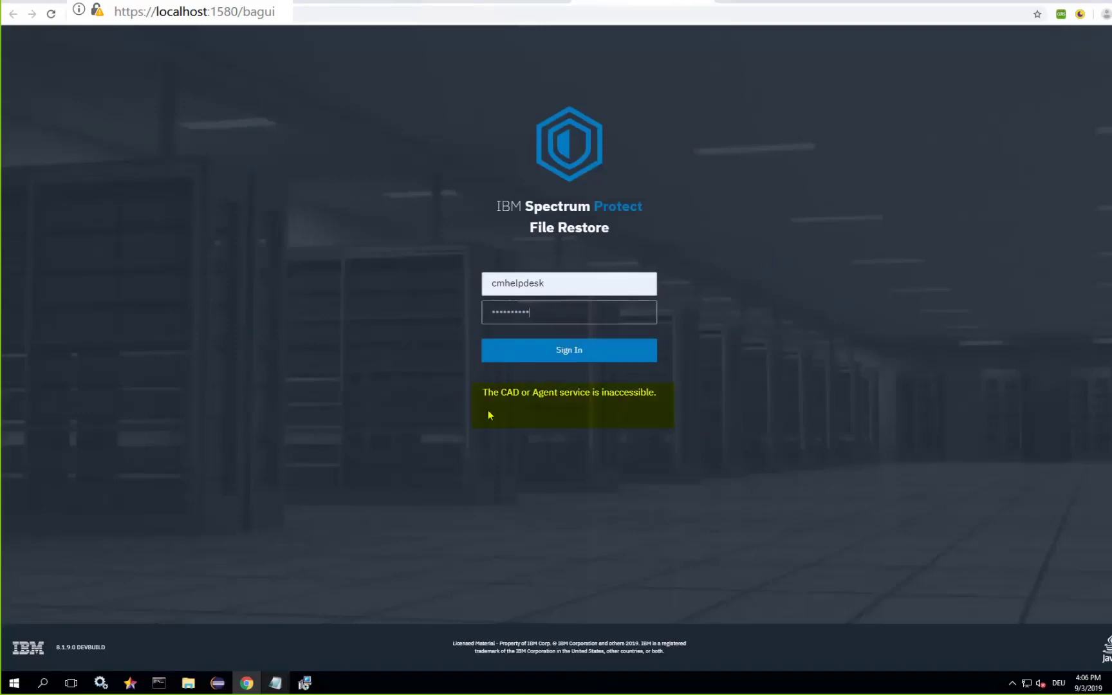
pyautogui.moveTo(486, 396)
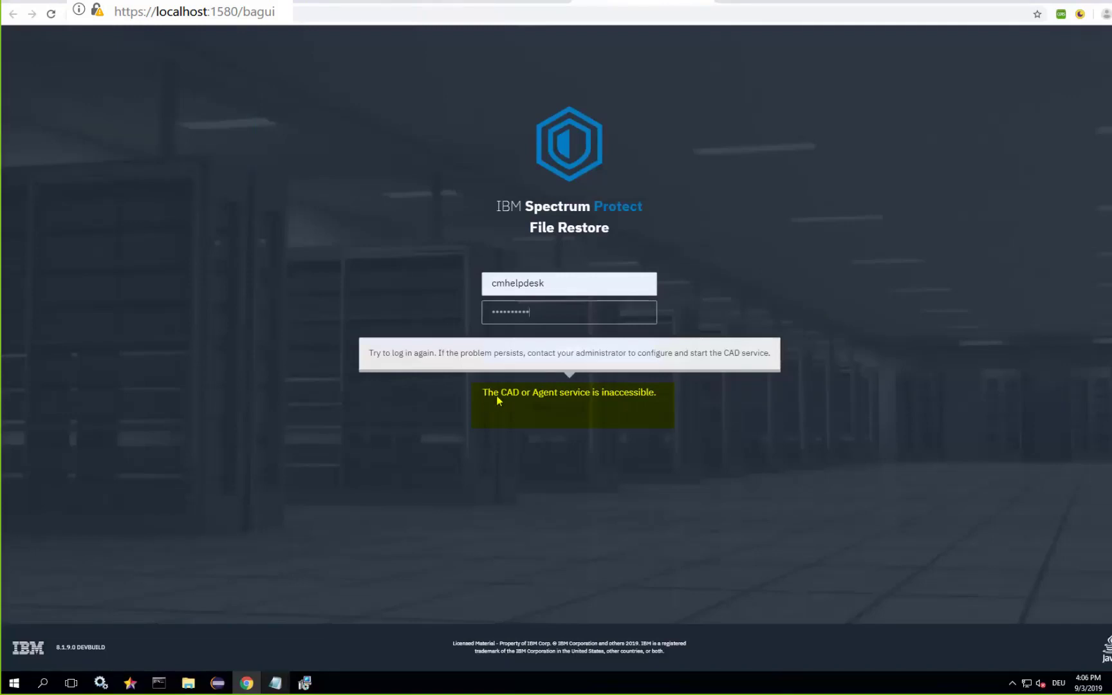
pyautogui.moveTo(101, 687)
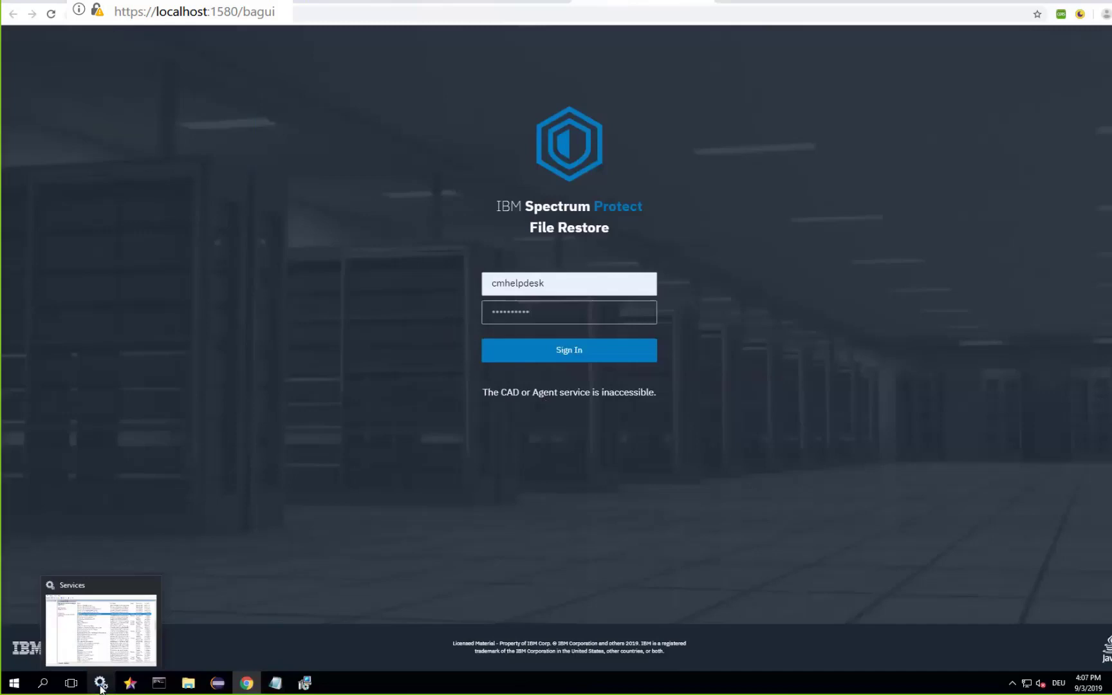
# Start the TSM Client Acceptor service, then sign in to File Restore showing \\praxis\c$ and \\praxis\e$.
pyautogui.click(101, 687)
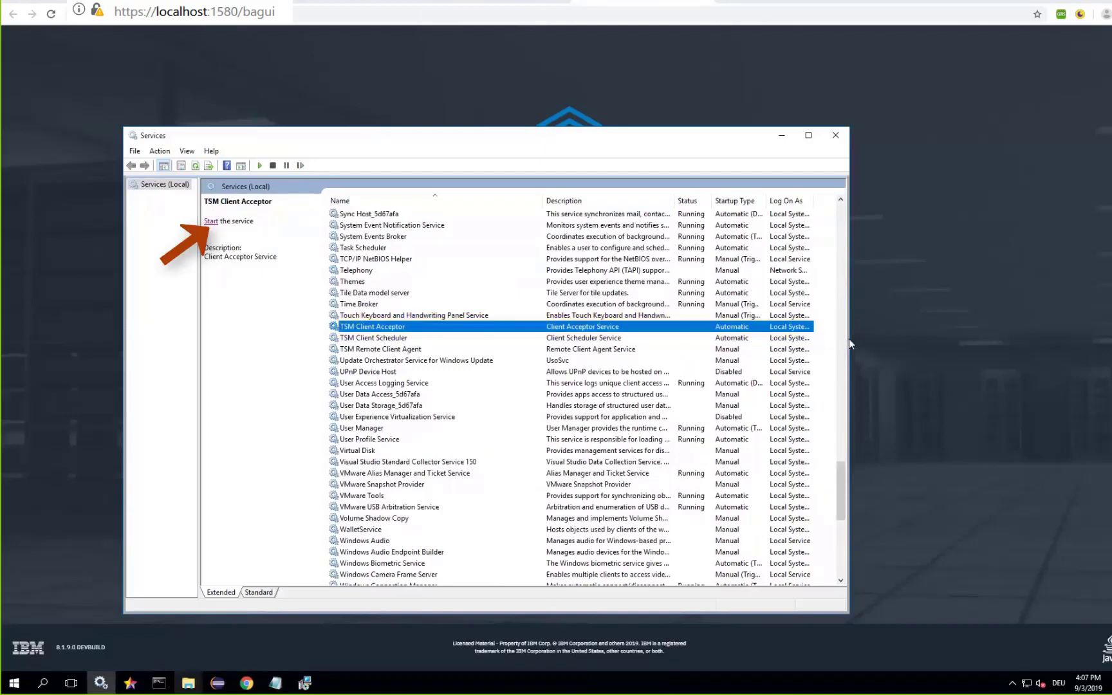
pyautogui.click(211, 222)
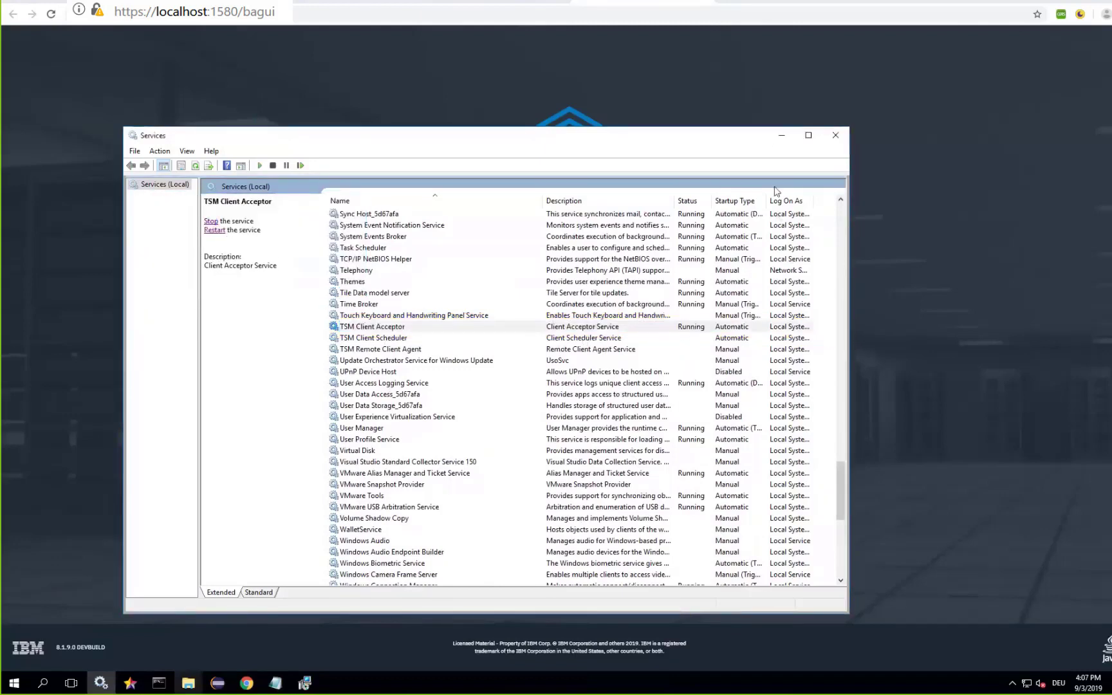
pyautogui.click(782, 135)
pyautogui.click(588, 348)
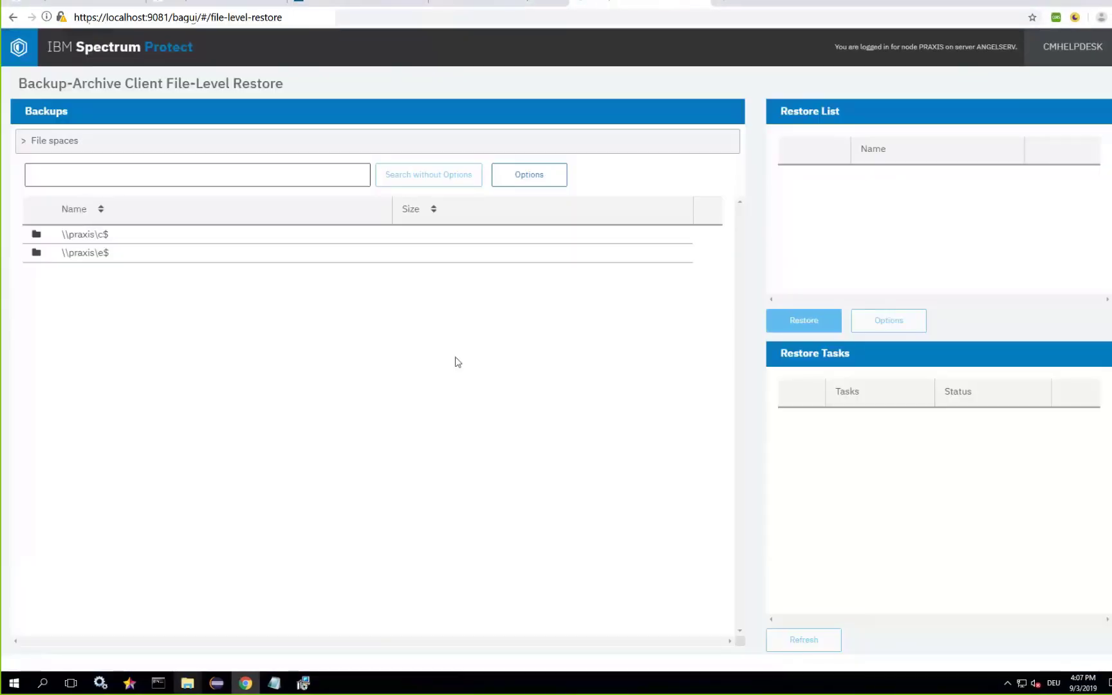
# Browse into \\praxis\c$\temp, then open the user menu to sign out.
pyautogui.click(85, 234)
pyautogui.click(72, 253)
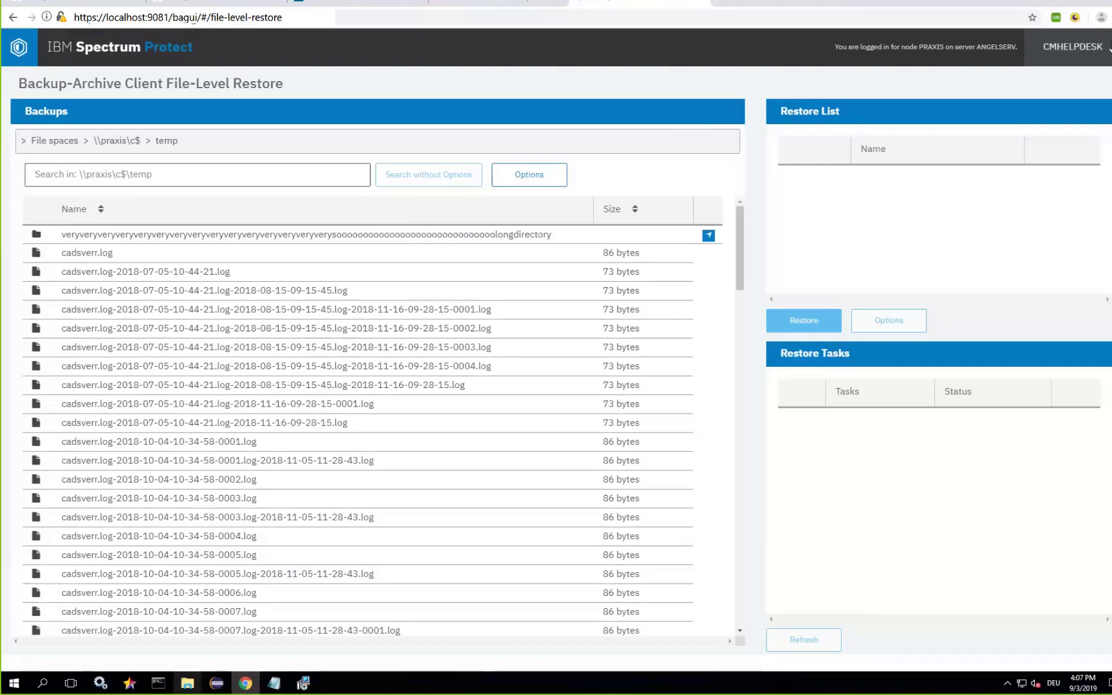
pyautogui.click(1072, 46)
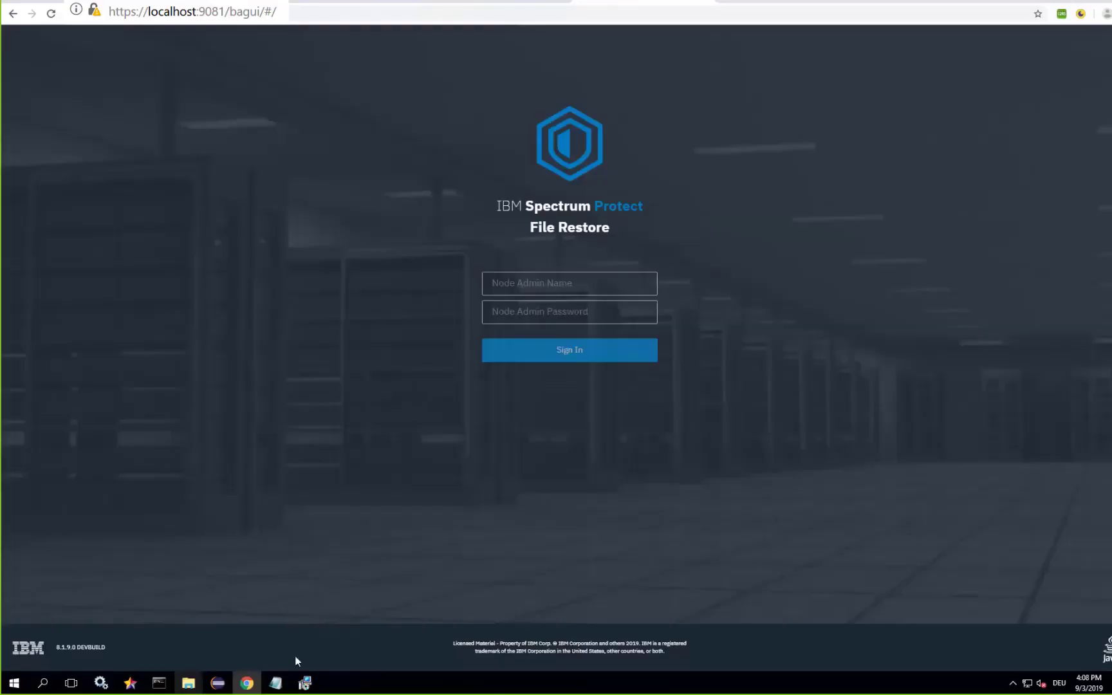
pyautogui.click(275, 682)
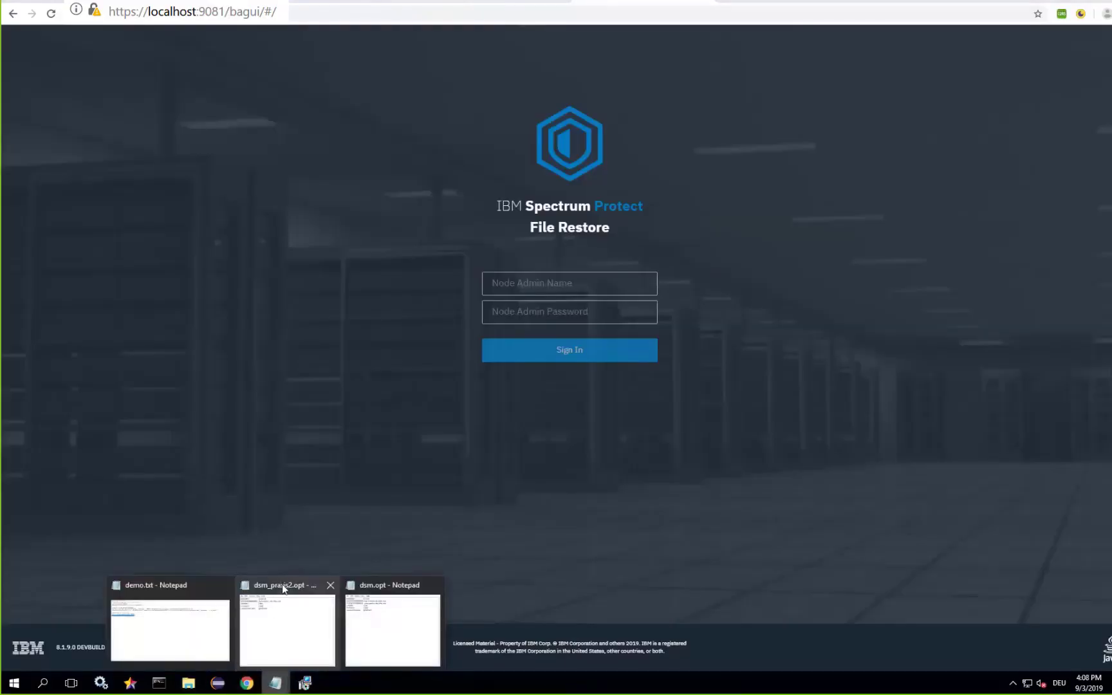
pyautogui.click(283, 588)
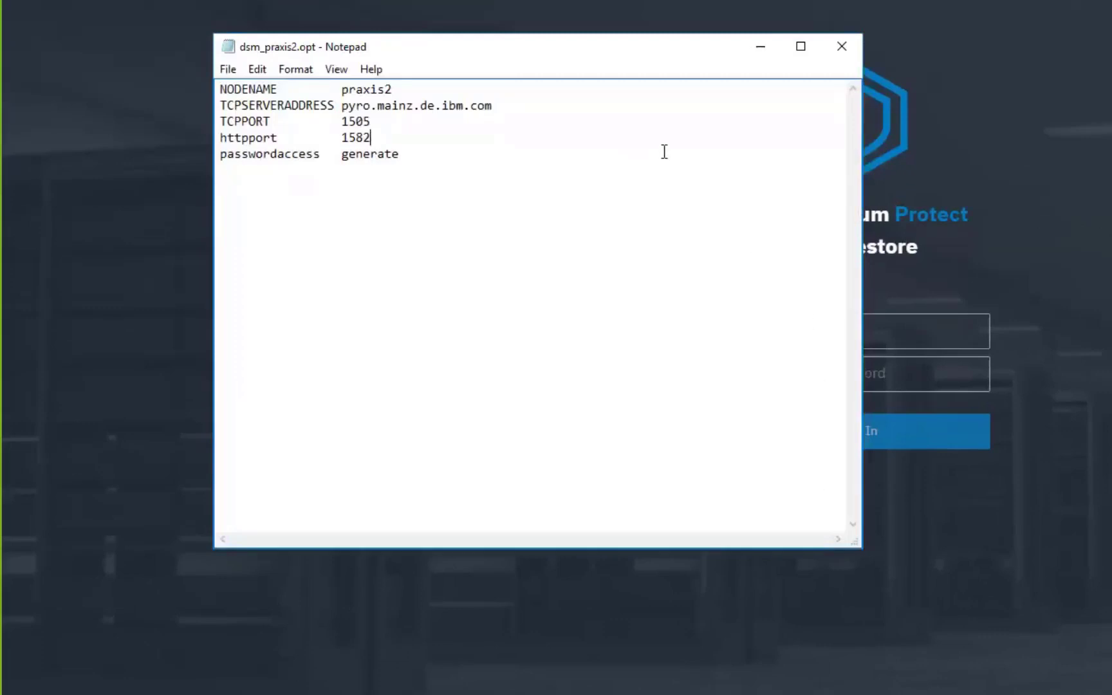
pyautogui.doubleClick(349, 90)
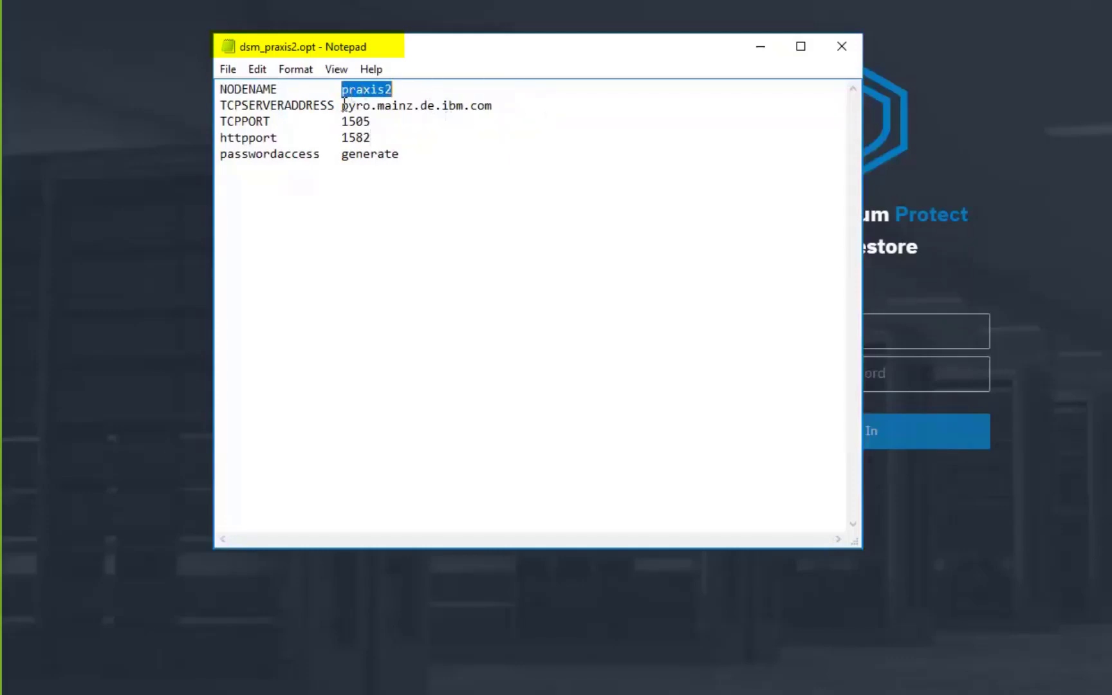
pyautogui.moveTo(343, 104); pyautogui.dragTo(492, 108)
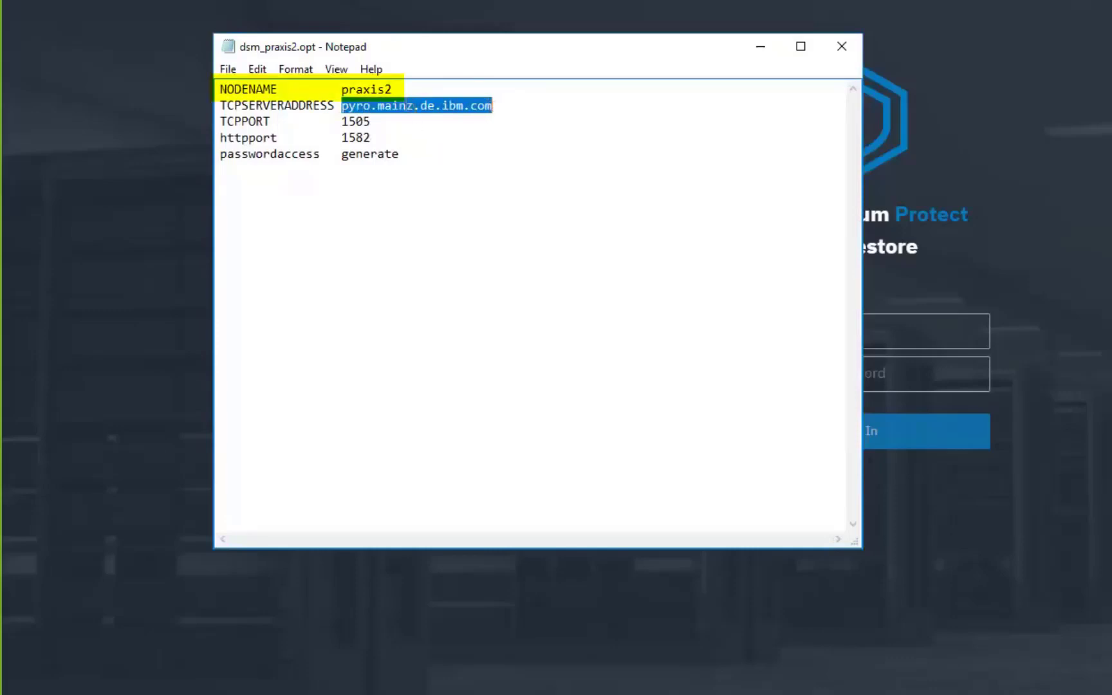
pyautogui.moveTo(342, 137); pyautogui.dragTo(371, 138)
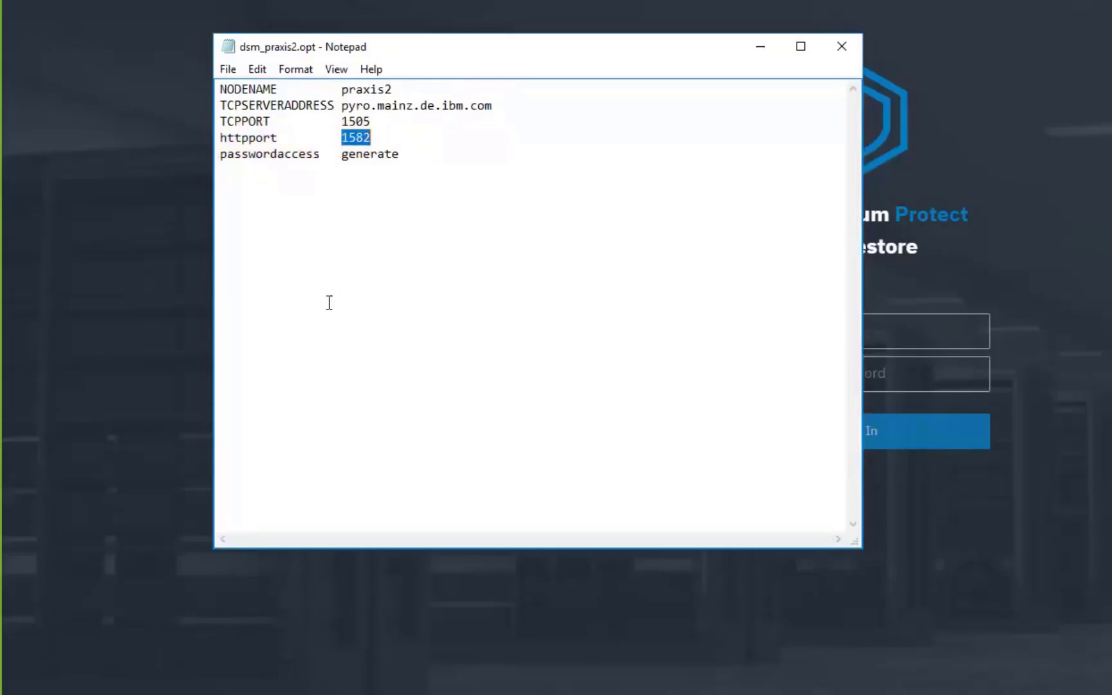
pyautogui.click(388, 139)
pyautogui.click(766, 53)
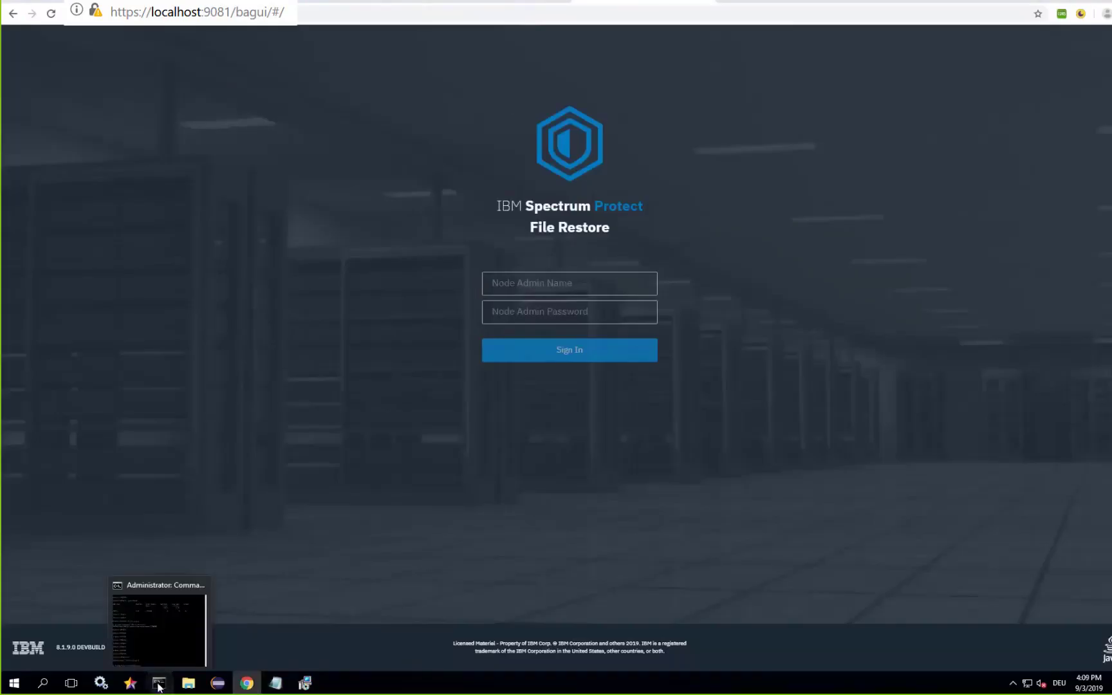
pyautogui.click(159, 686)
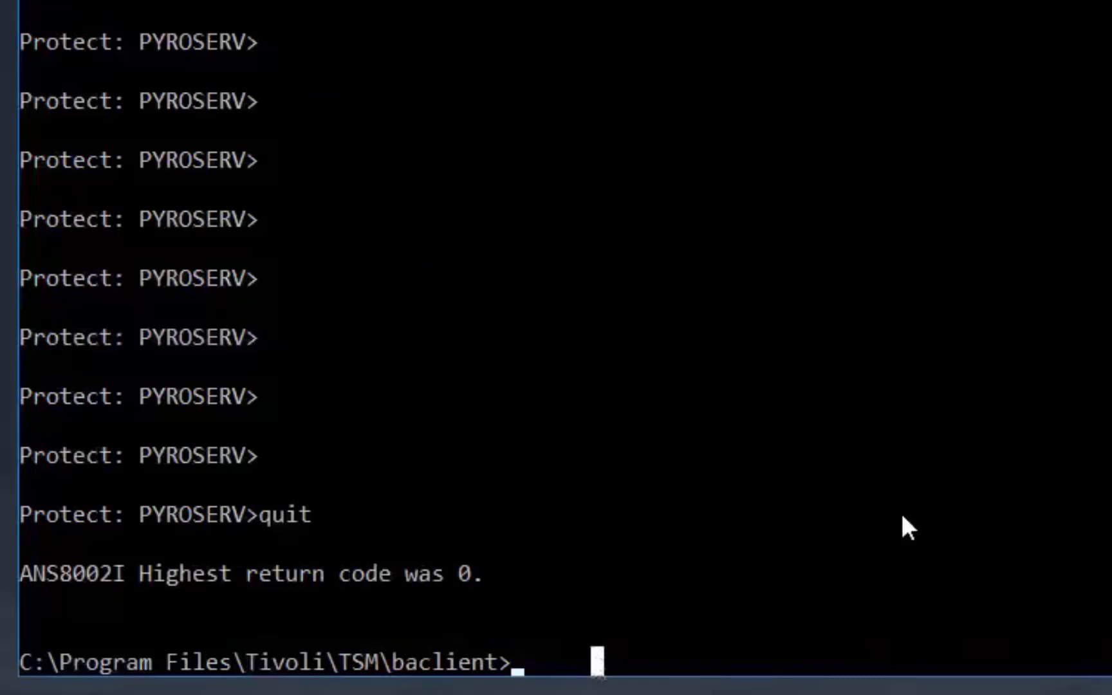
pyautogui.write('dsmadmc')
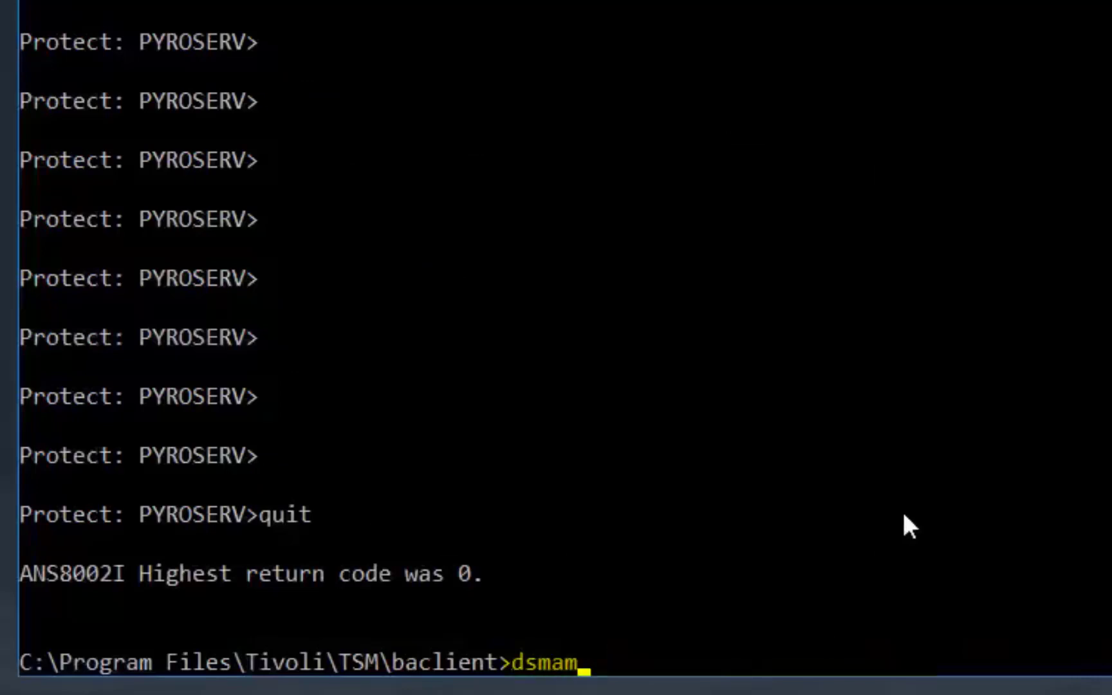
pyautogui.press('F8')
pyautogui.press('Return')
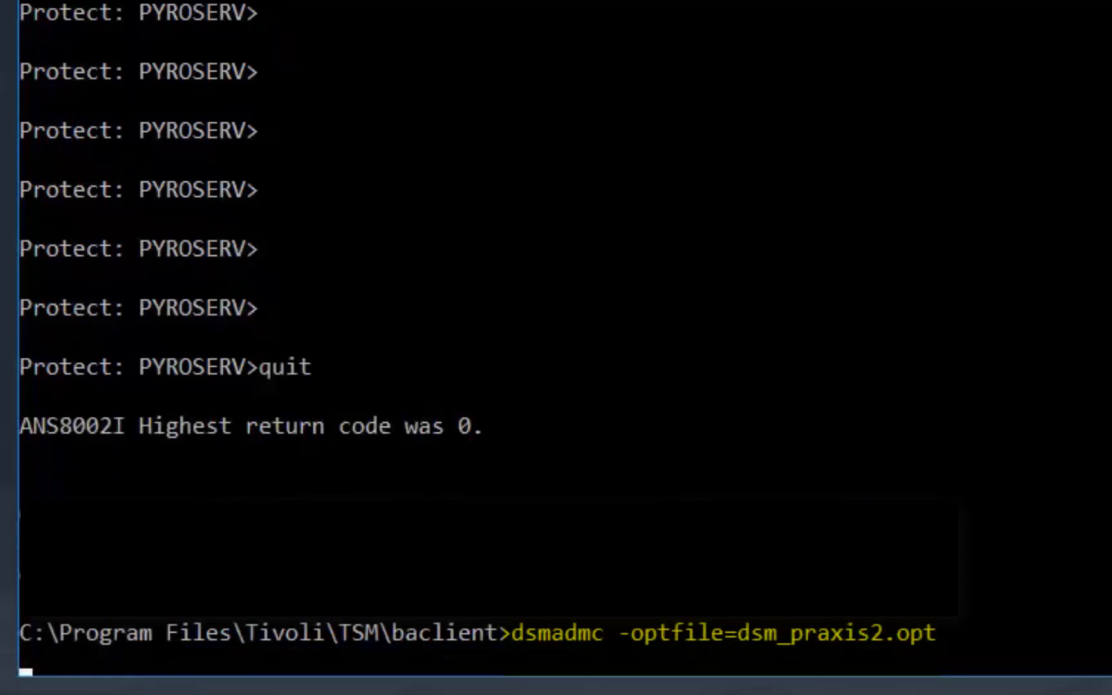
pyautogui.write('admin')
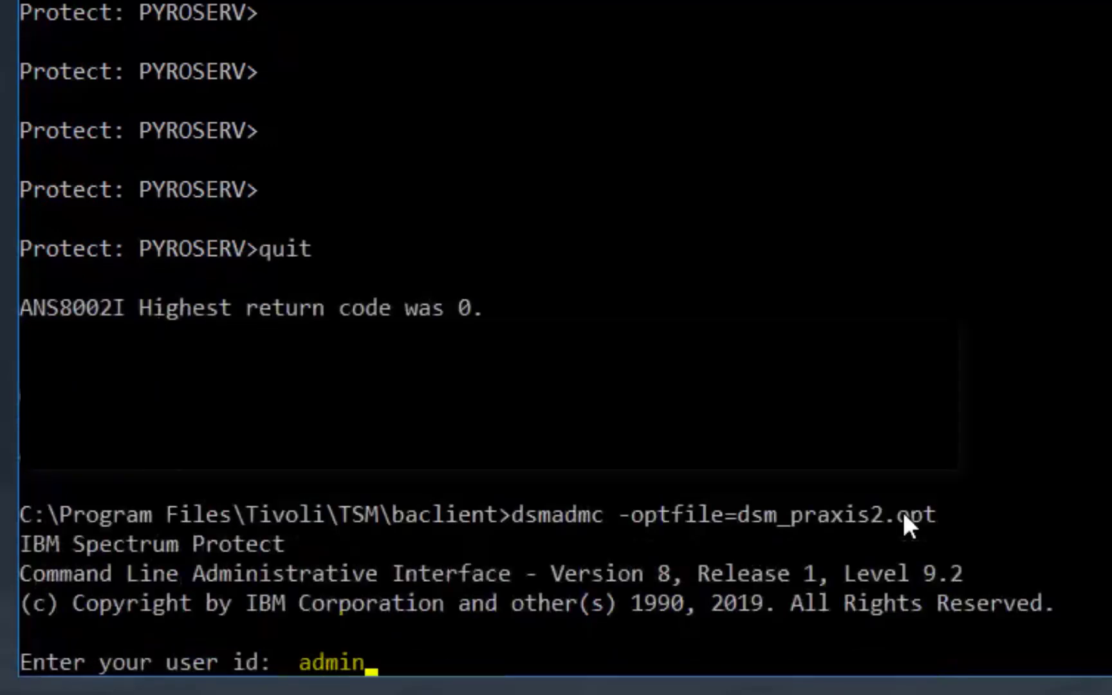
pyautogui.press('Return')
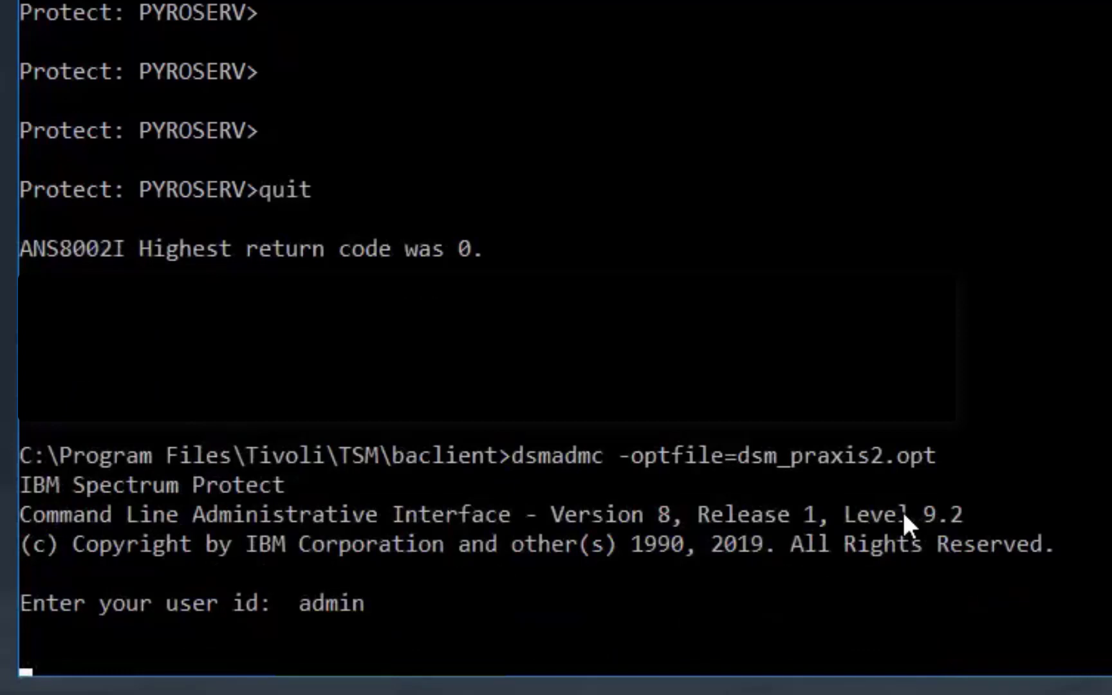
pyautogui.write('*****')
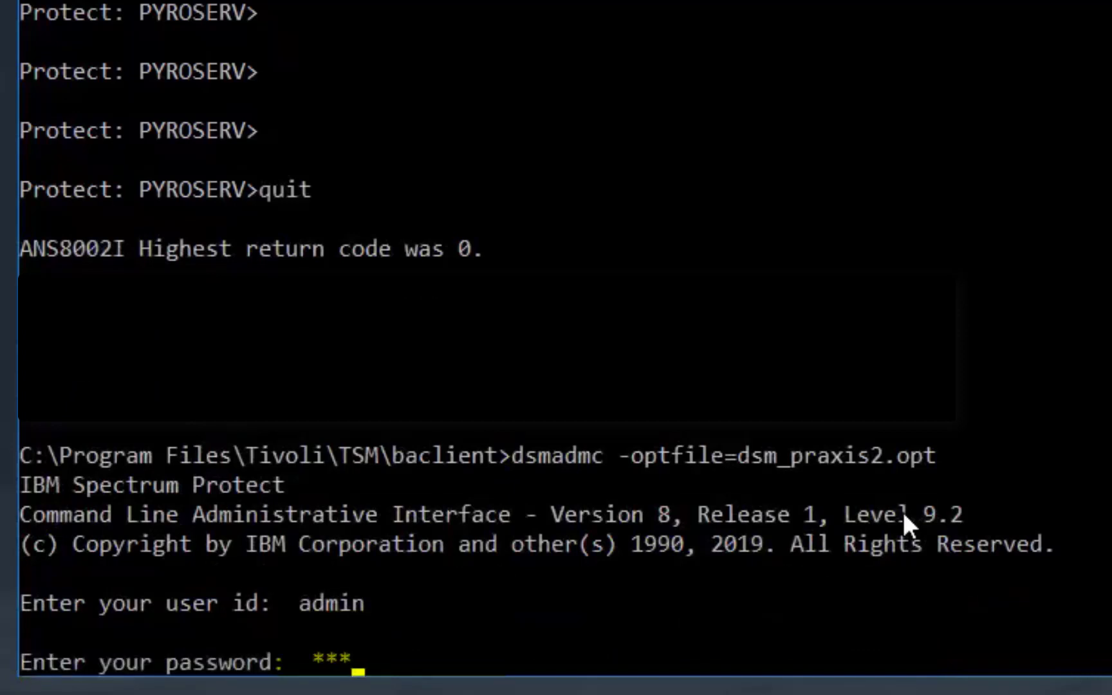
pyautogui.press('Return')
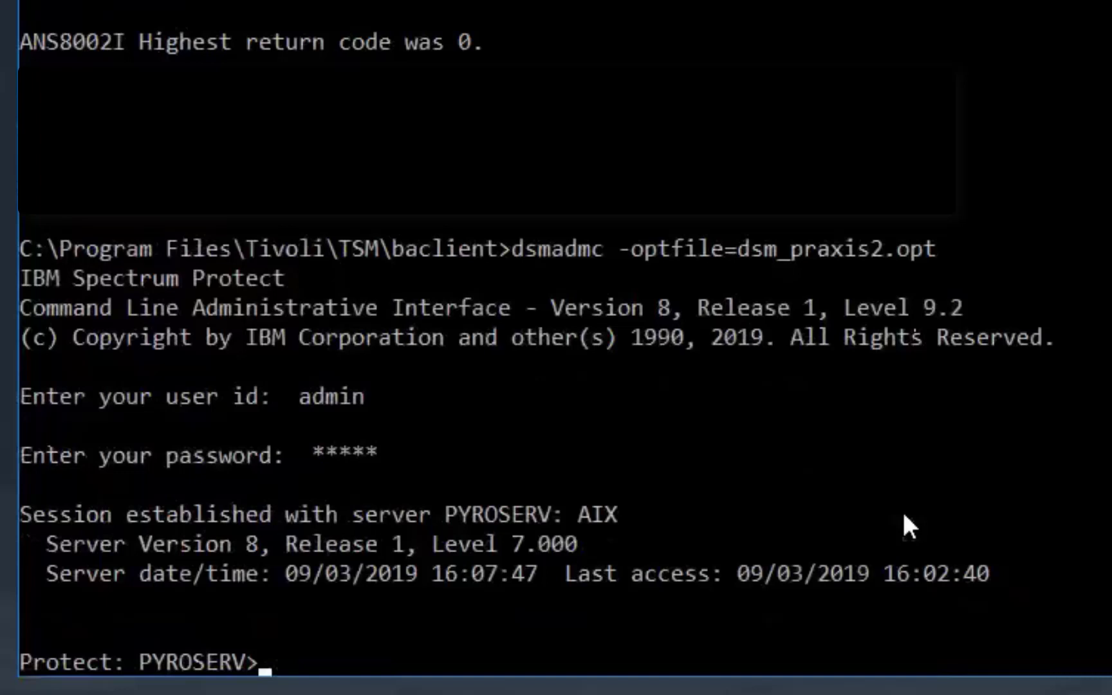
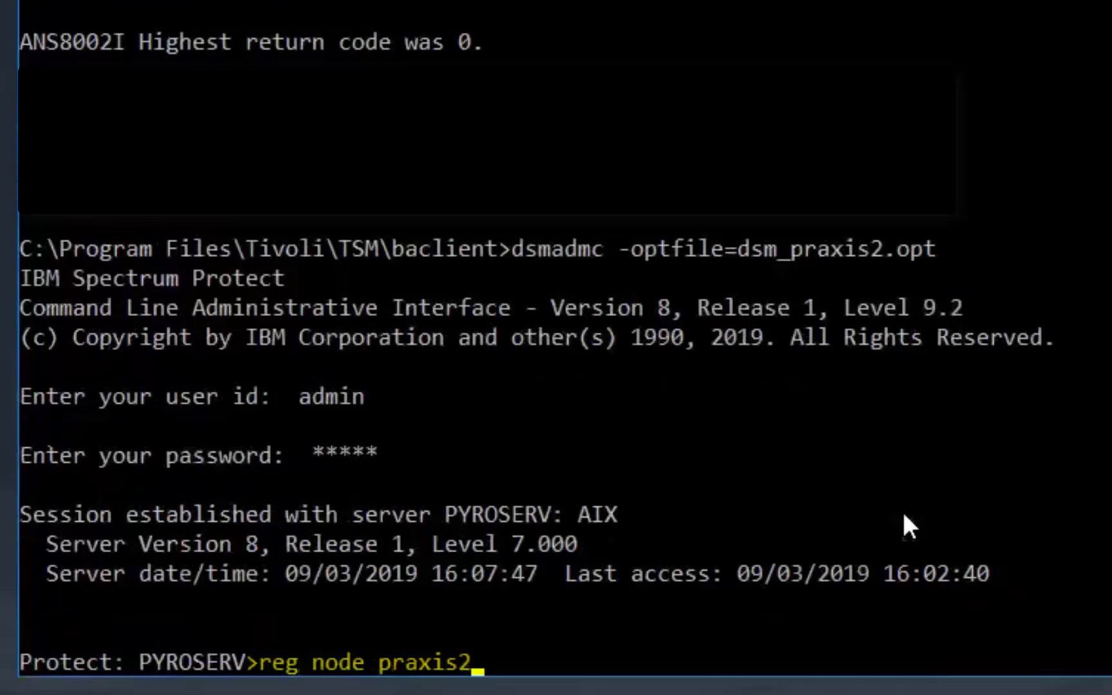
pyautogui.press('Return')
pyautogui.press('Return')
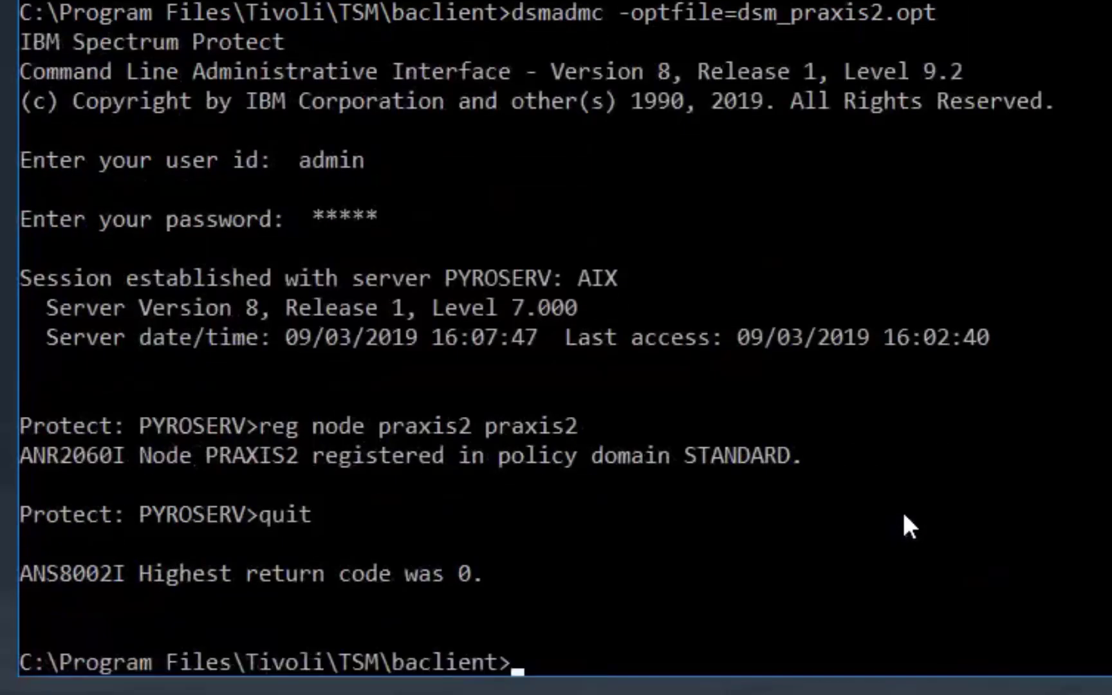
pyautogui.press('Return')
pyautogui.press('Return')
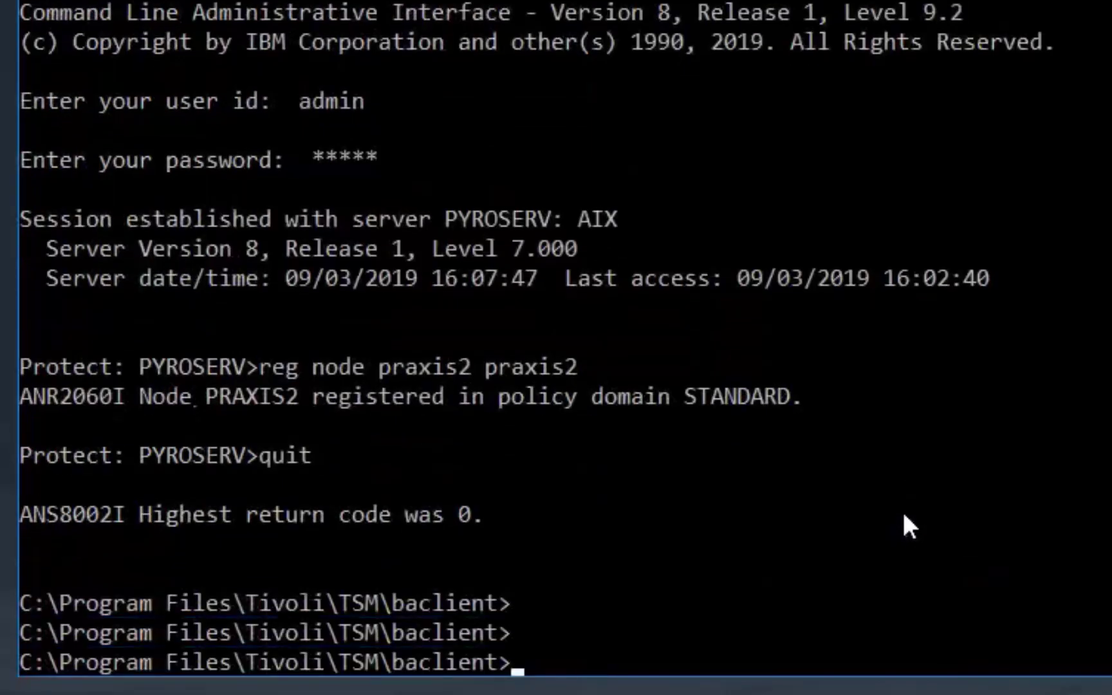
pyautogui.write('dsmc')
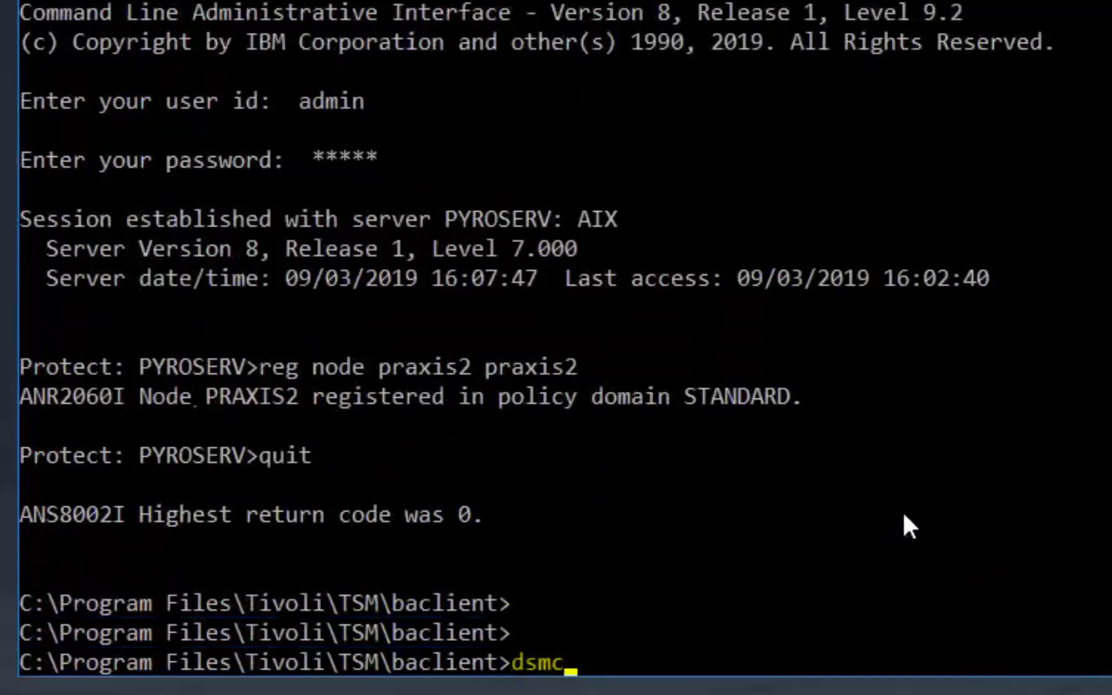
pyautogui.write(' -optfile=')
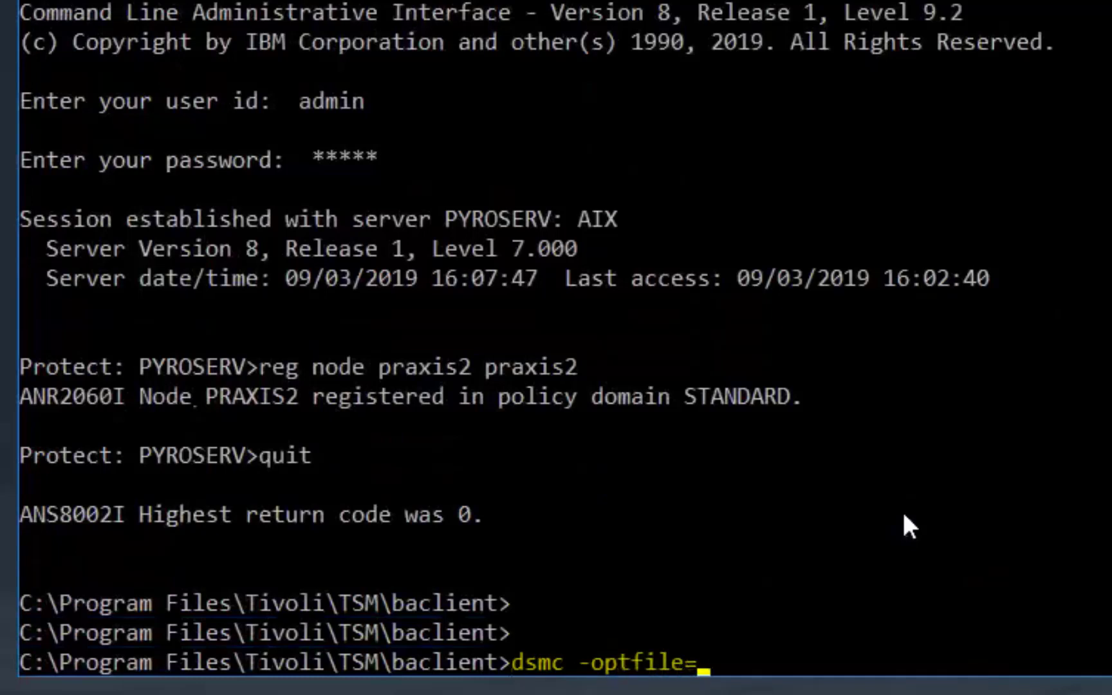
pyautogui.write('dsm')
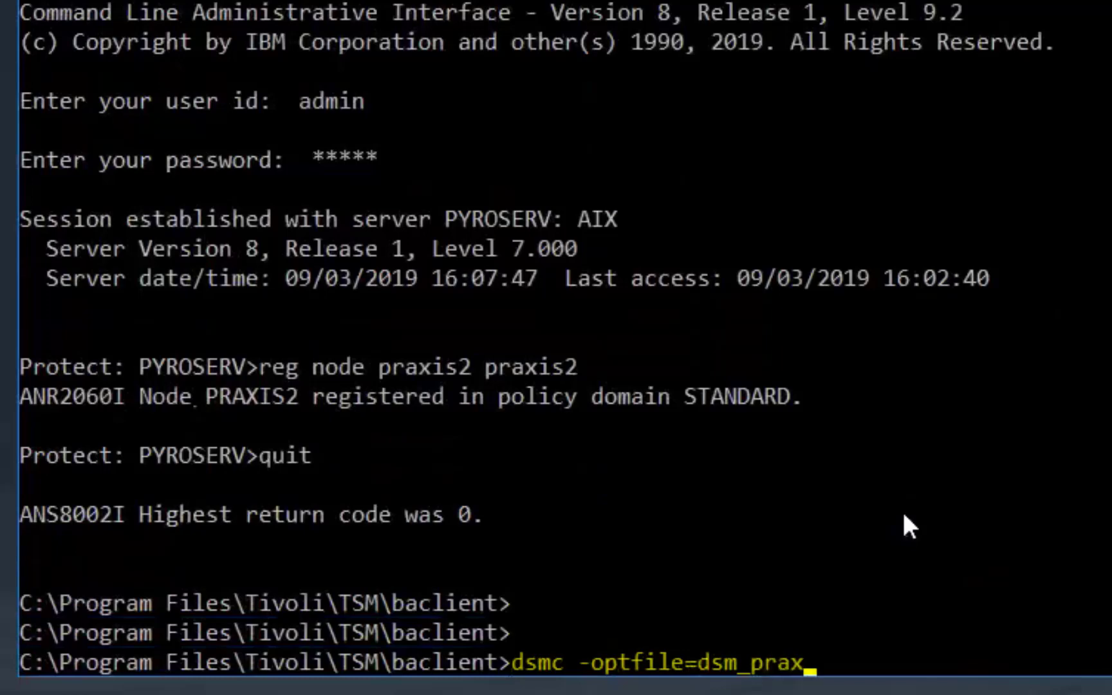
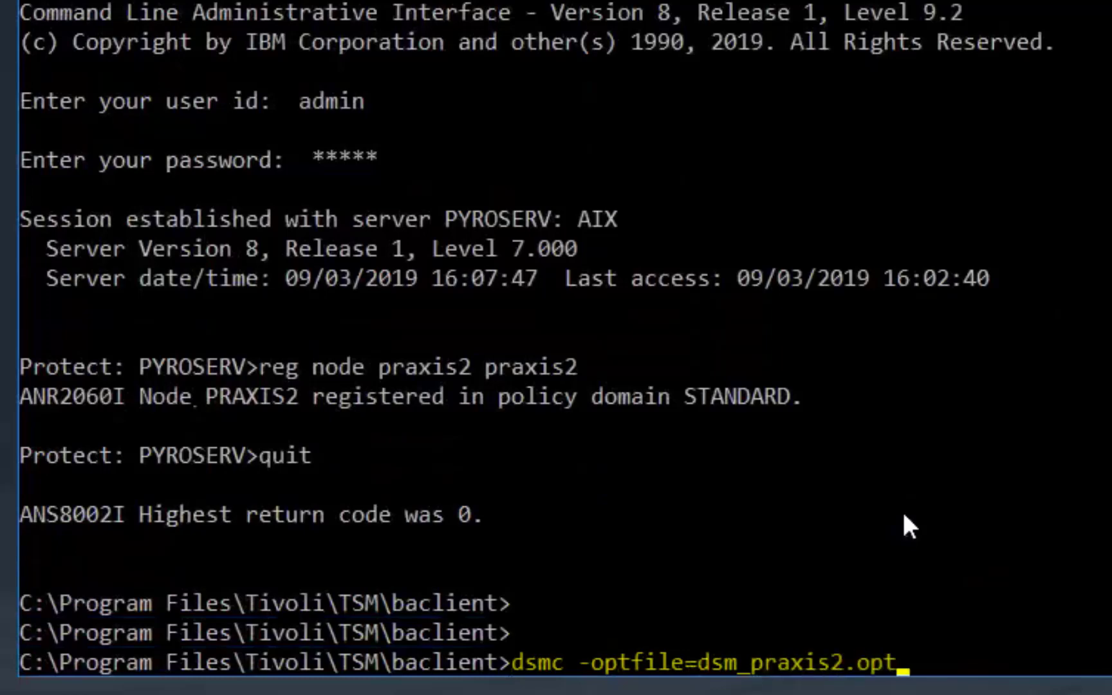
pyautogui.press('Return')
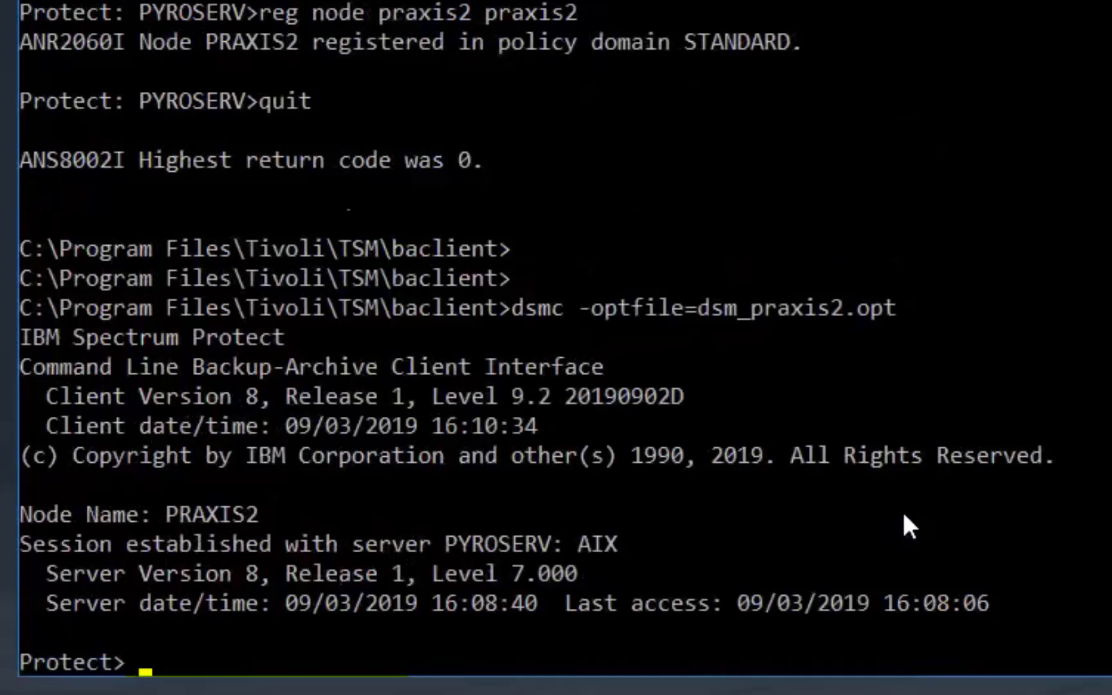
pyautogui.write('quit')
pyautogui.press('Return')
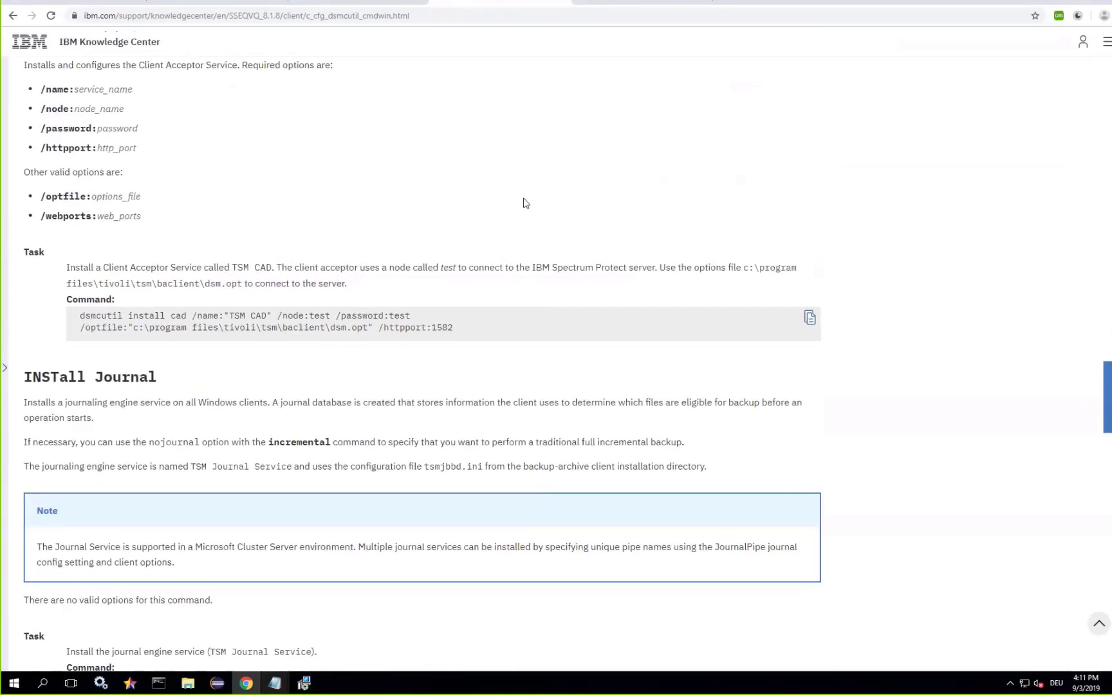
# Scroll the dsmcutil reference to the INSTall CAD, INSTall Journal and INSTall REMOTEAgent sections.
pyautogui.scroll(5, 520, 198)
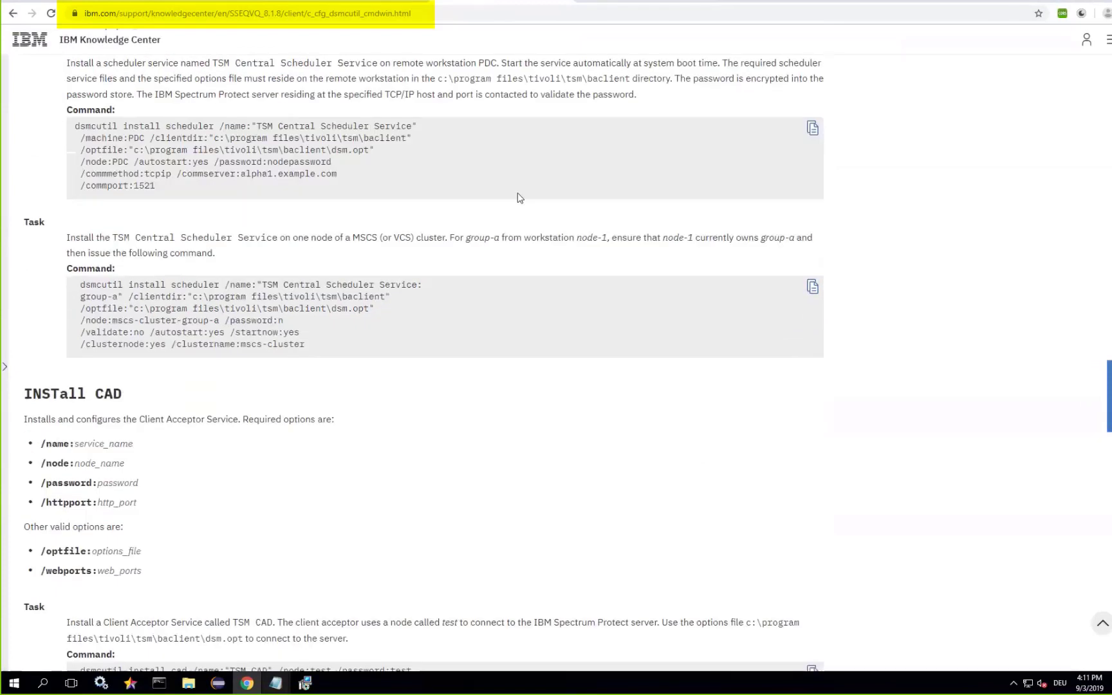
pyautogui.scroll(-3, 519, 196)
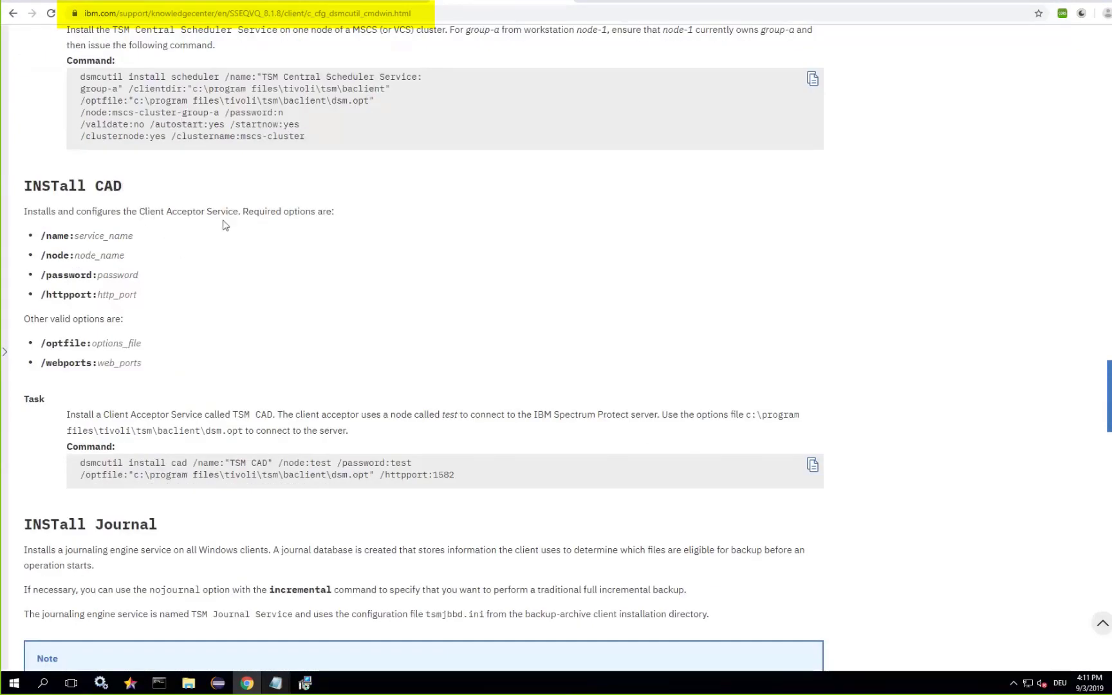
pyautogui.scroll(-5, 227, 225)
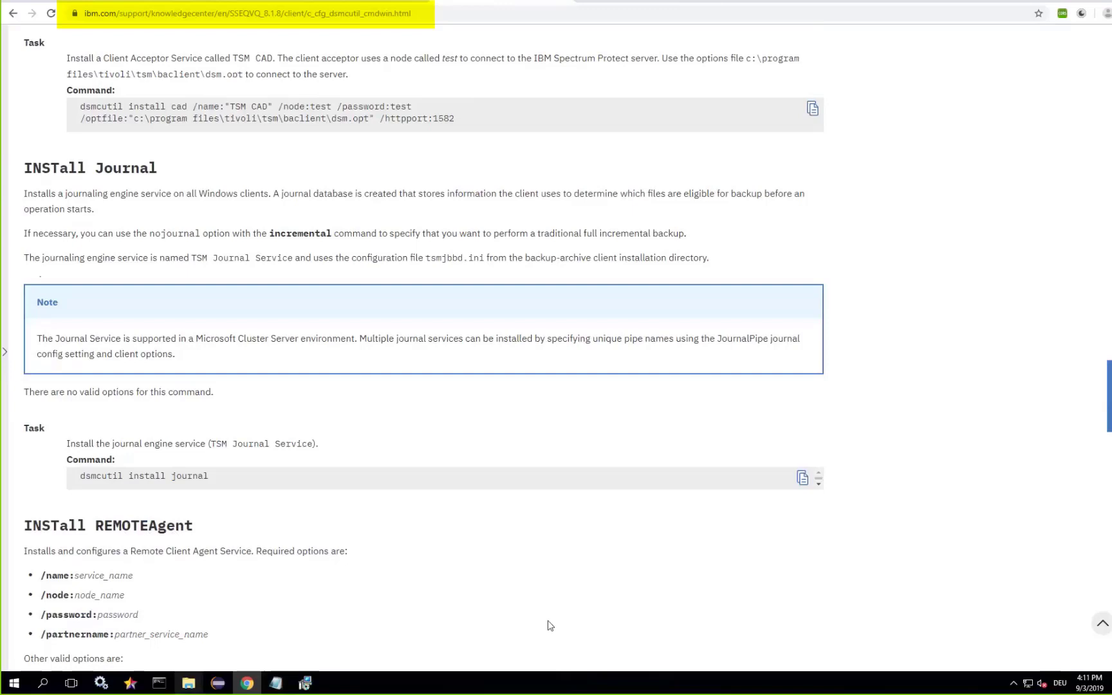
pyautogui.scroll(-4, 560, 505)
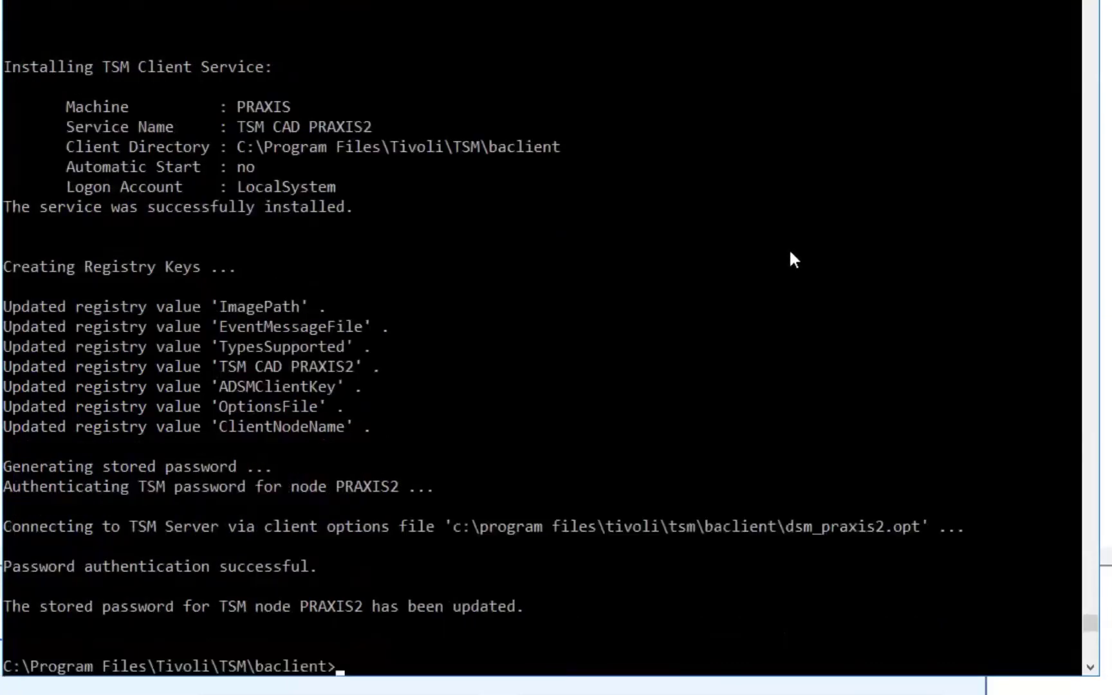
pyautogui.hotkey('ctrl', 'v')
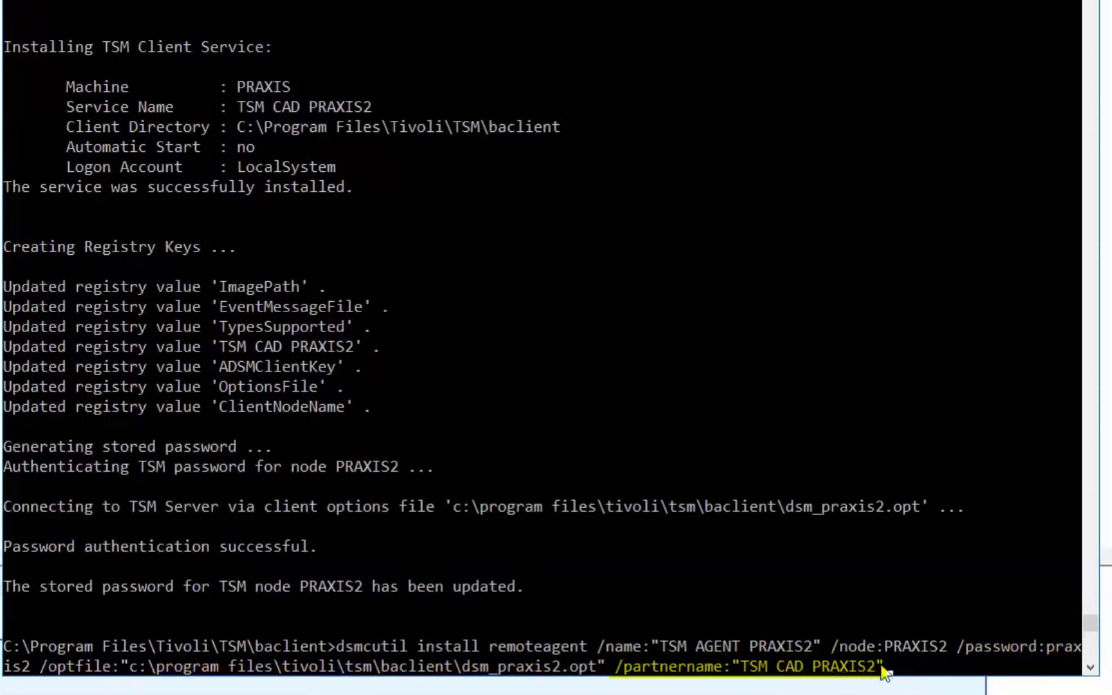
pyautogui.press('Return')
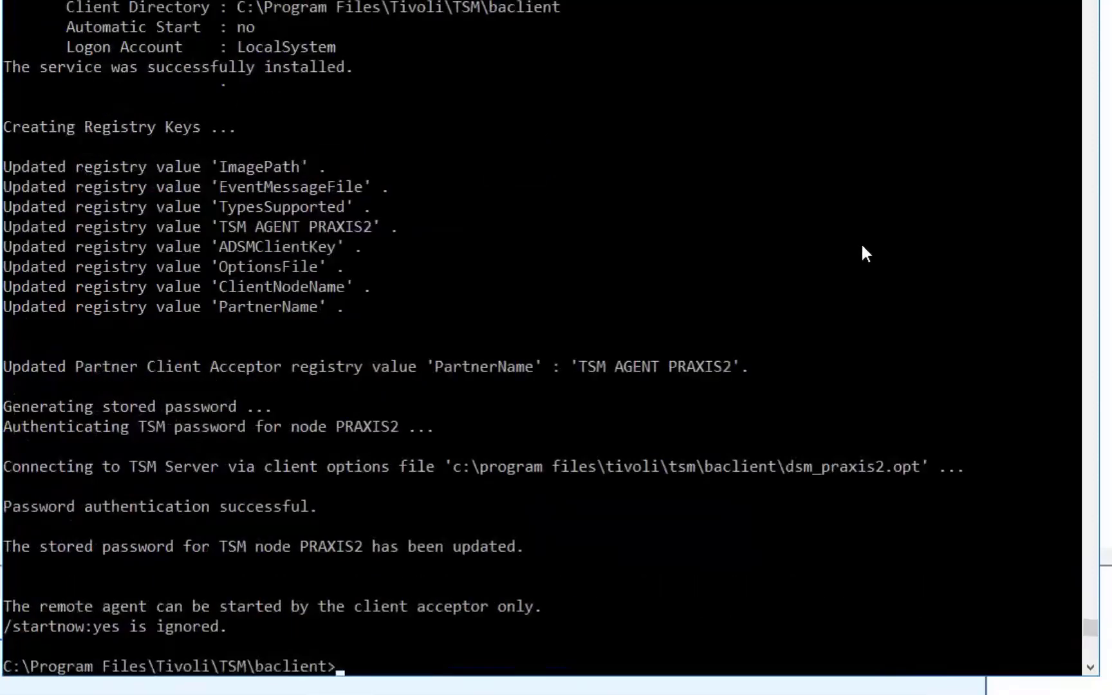
pyautogui.hotkey('alt', 'Tab')
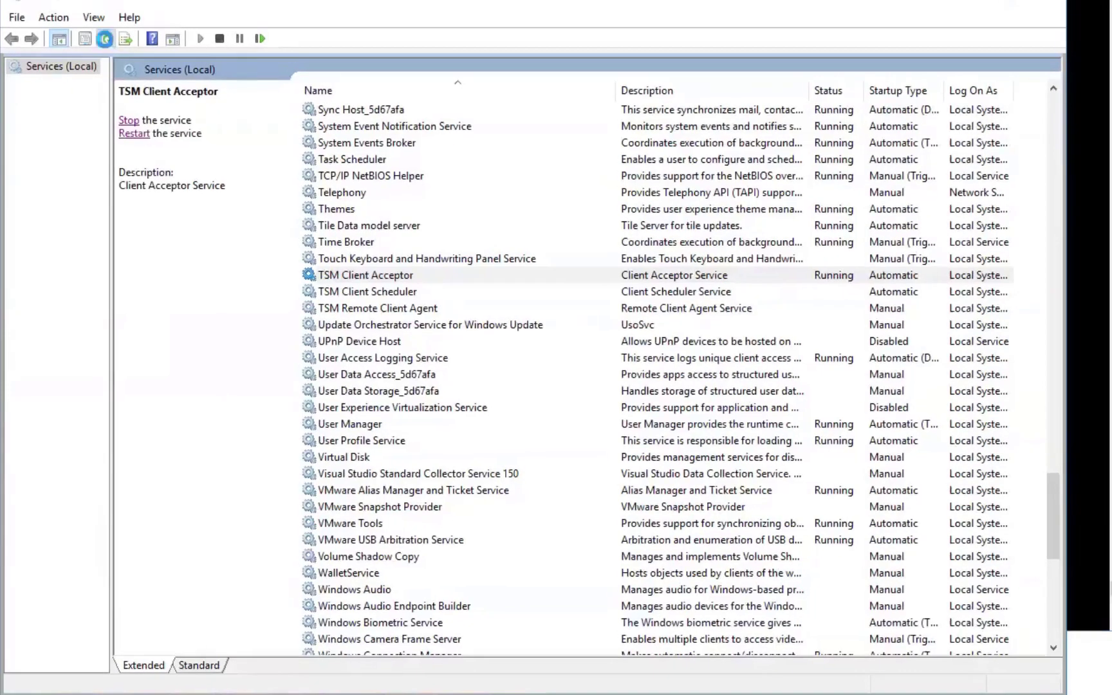
pyautogui.click(106, 39)
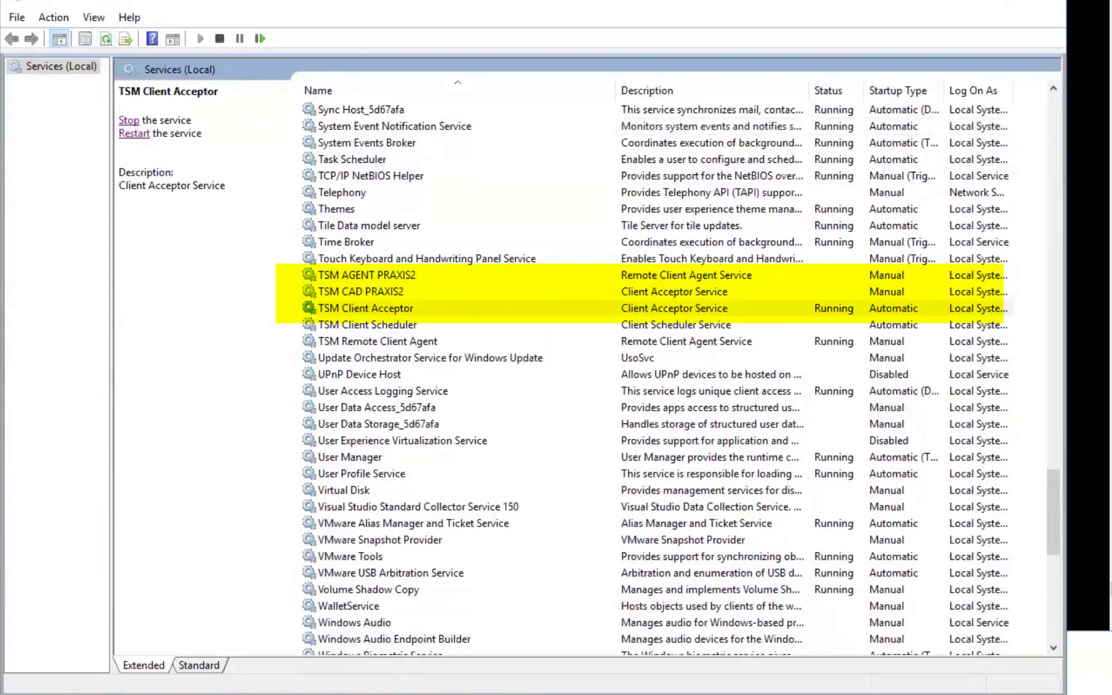
pyautogui.click(393, 313)
pyautogui.doubleClick(393, 314)
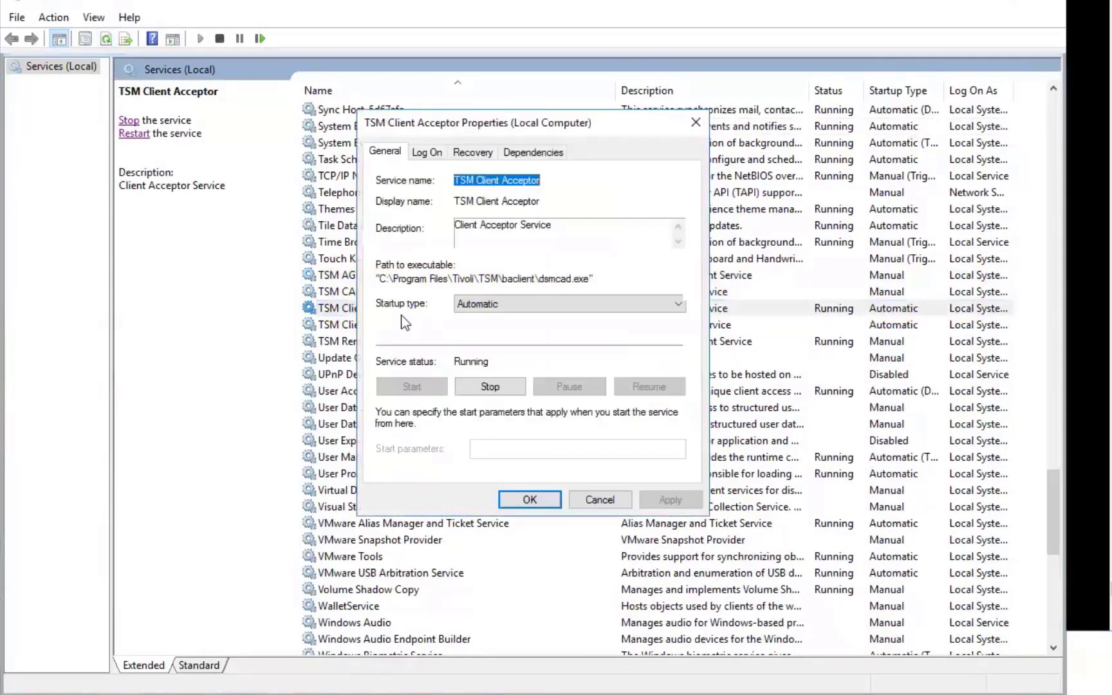
pyautogui.click(612, 502)
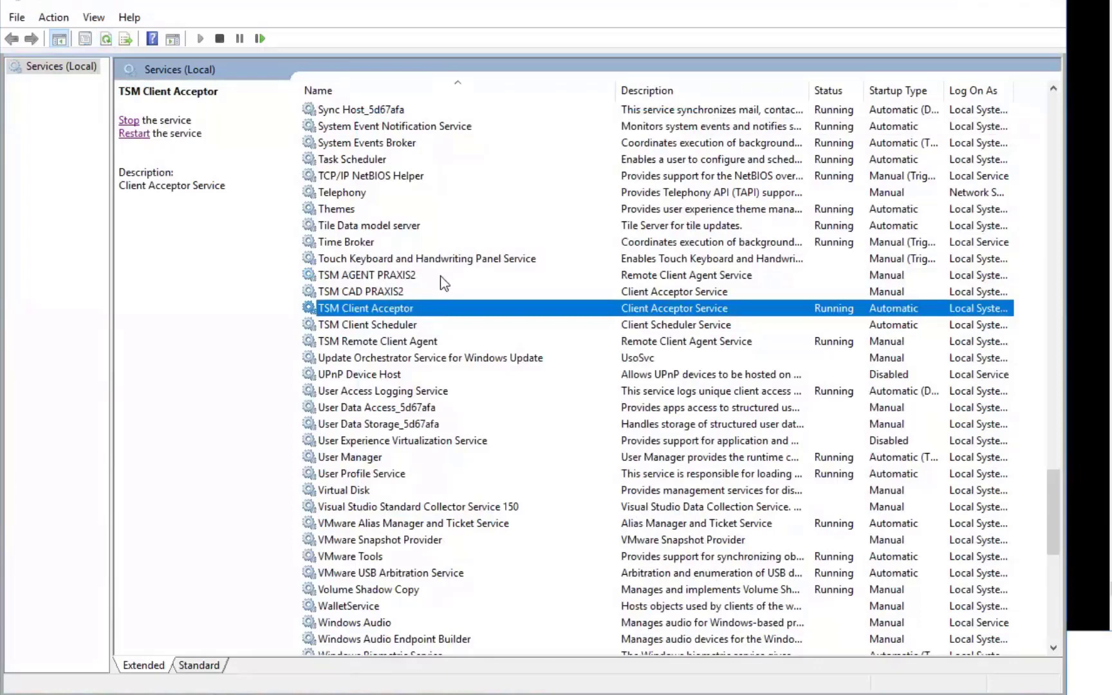
pyautogui.click(976, 4)
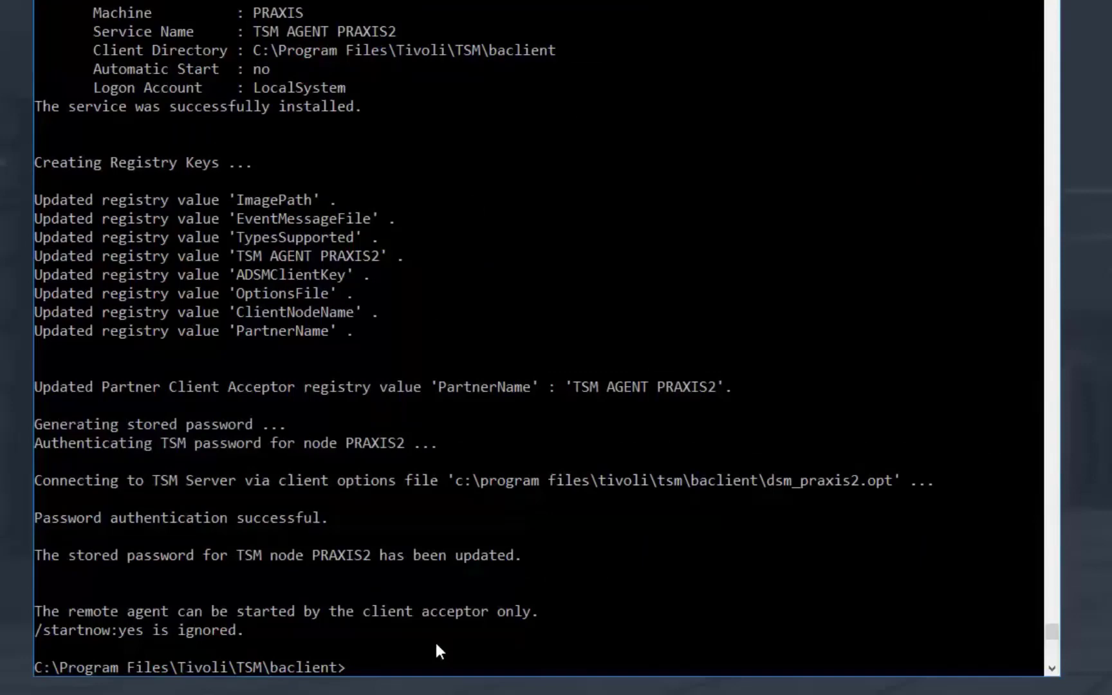
pyautogui.press('Return')
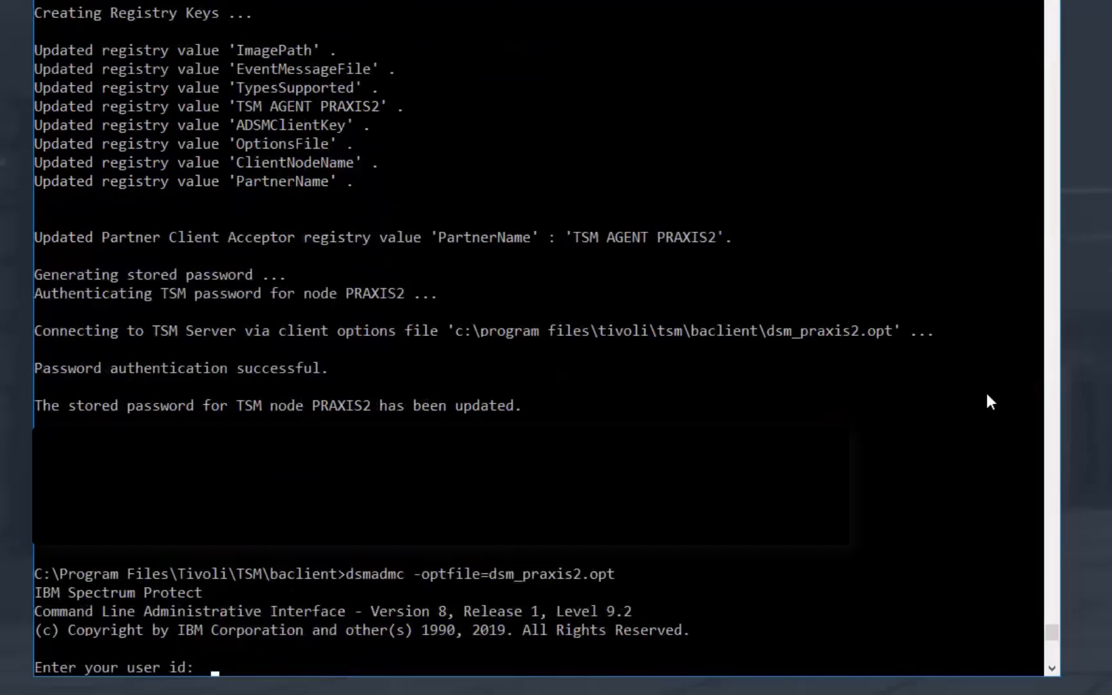
pyautogui.press('Return')
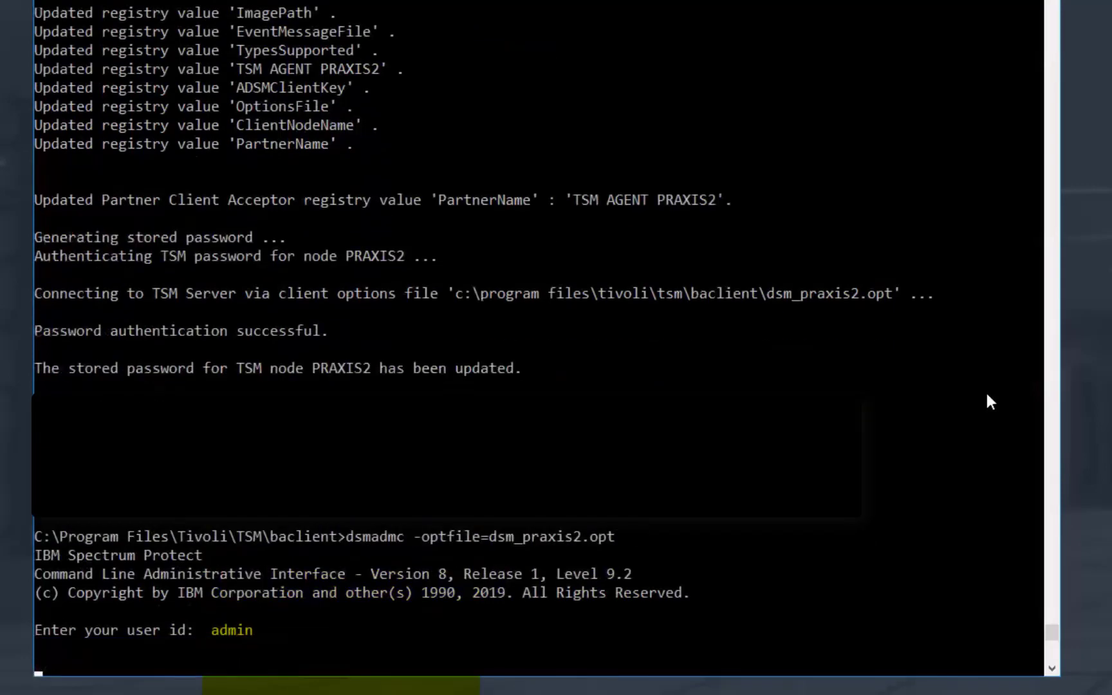
pyautogui.press('Return')
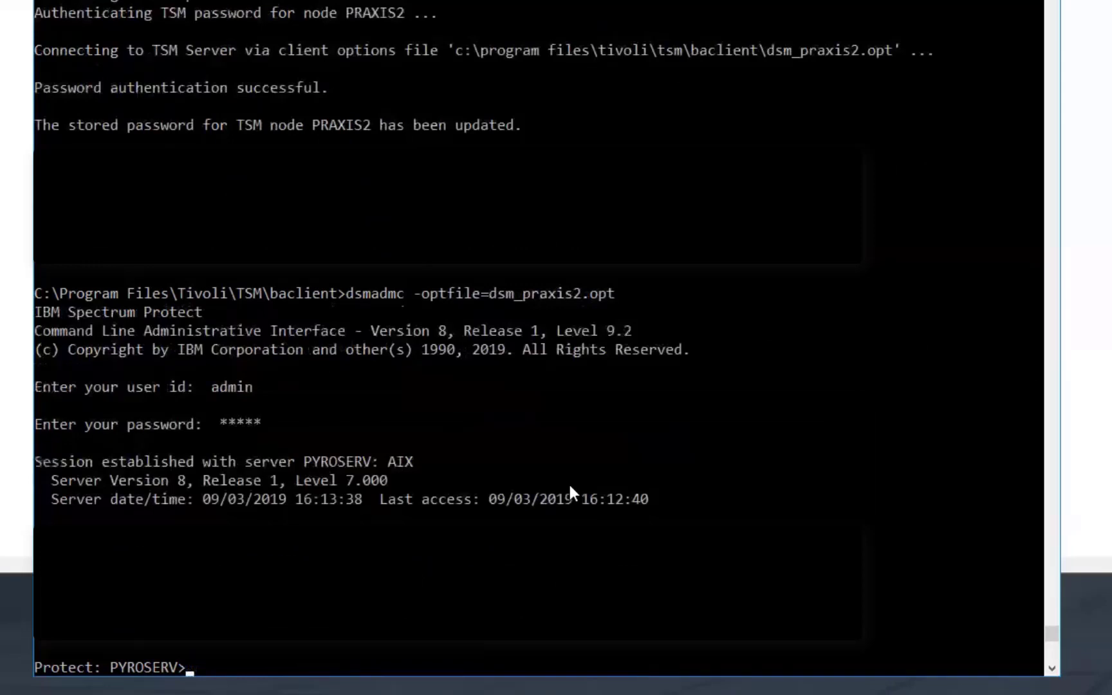
pyautogui.write('reg')
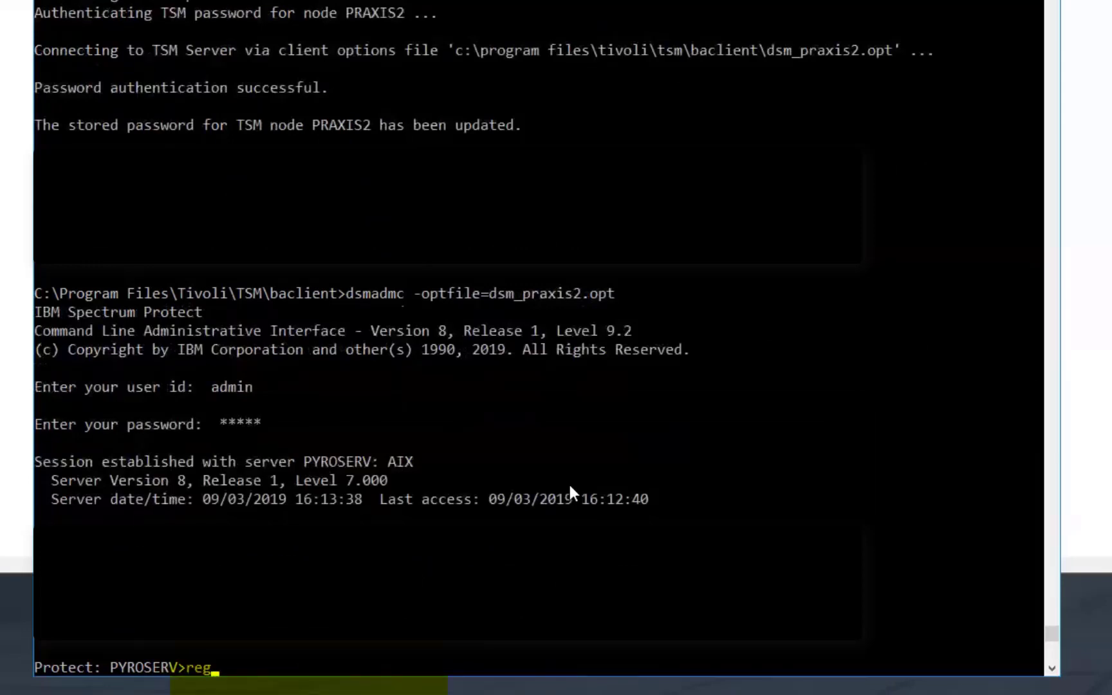
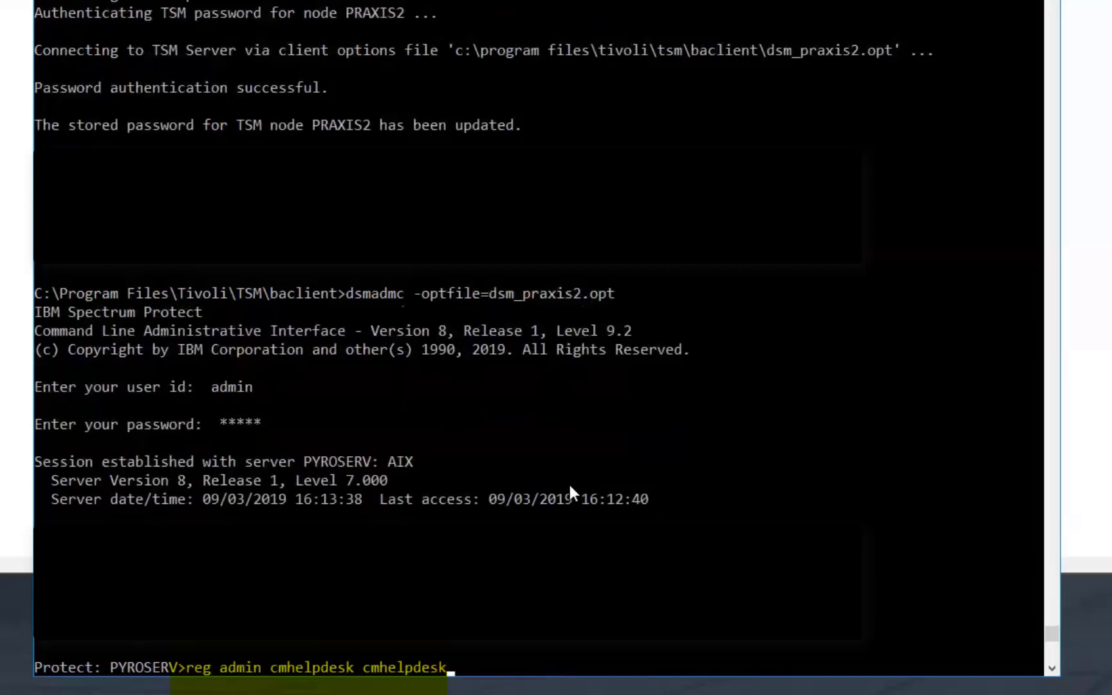
pyautogui.press('Return')
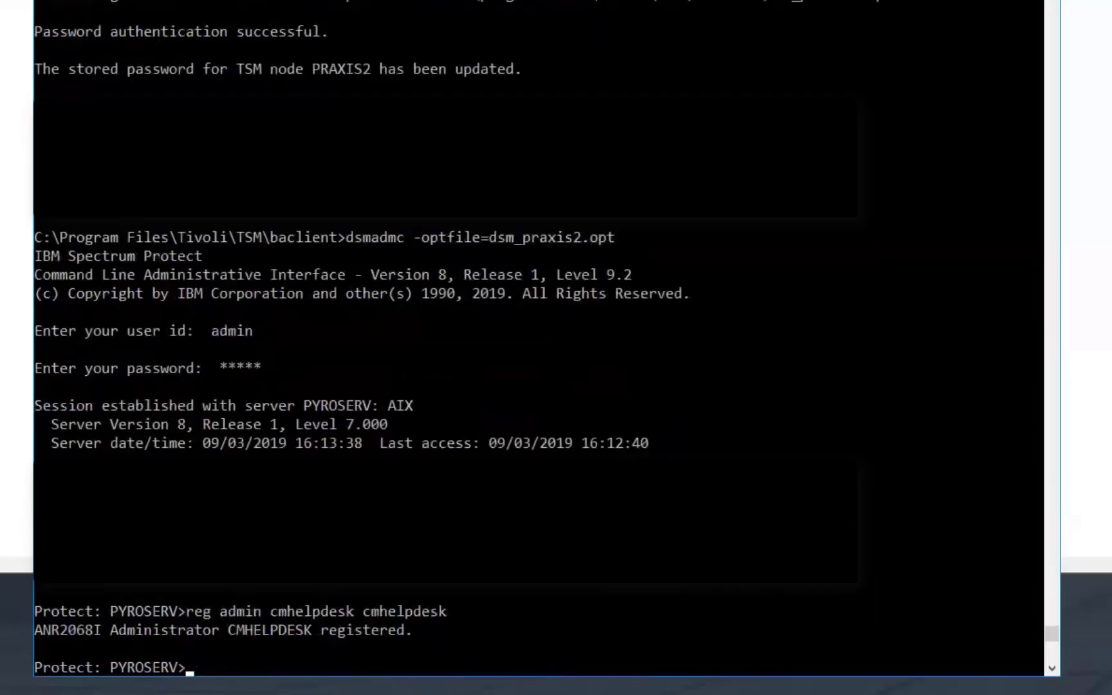
pyautogui.press('Up')
pyautogui.press('Up')
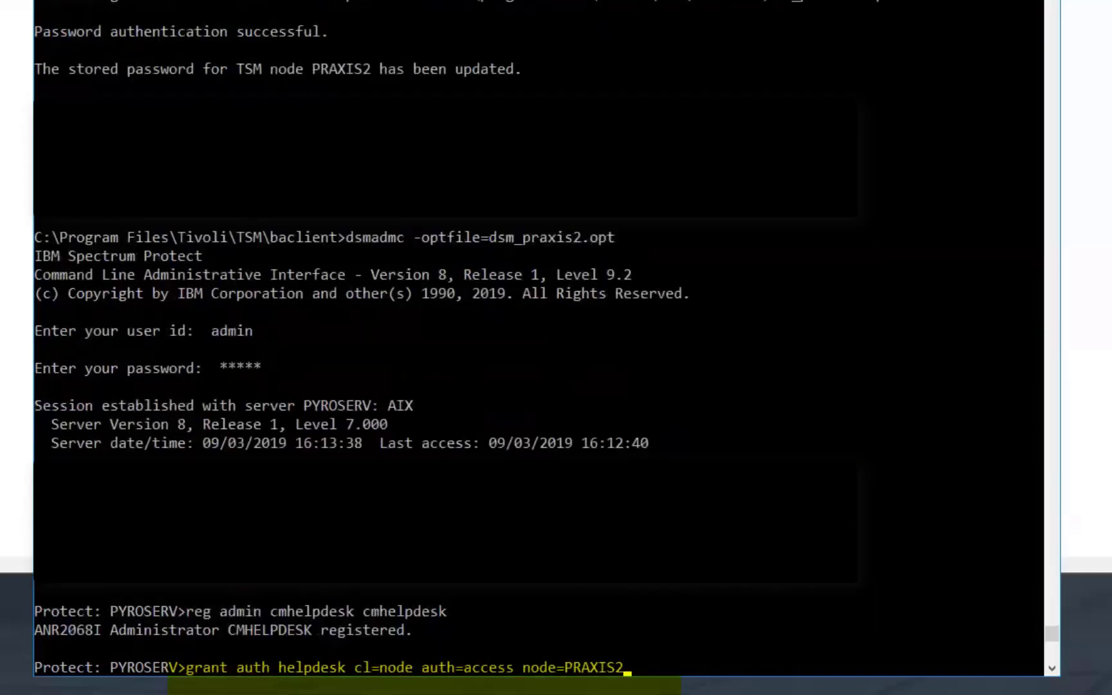
pyautogui.hotkey('ctrl', 'Left')
pyautogui.hotkey('ctrl', 'Left')
pyautogui.hotkey('ctrl', 'Left')
pyautogui.hotkey('ctrl', 'Left')
pyautogui.write('cm')
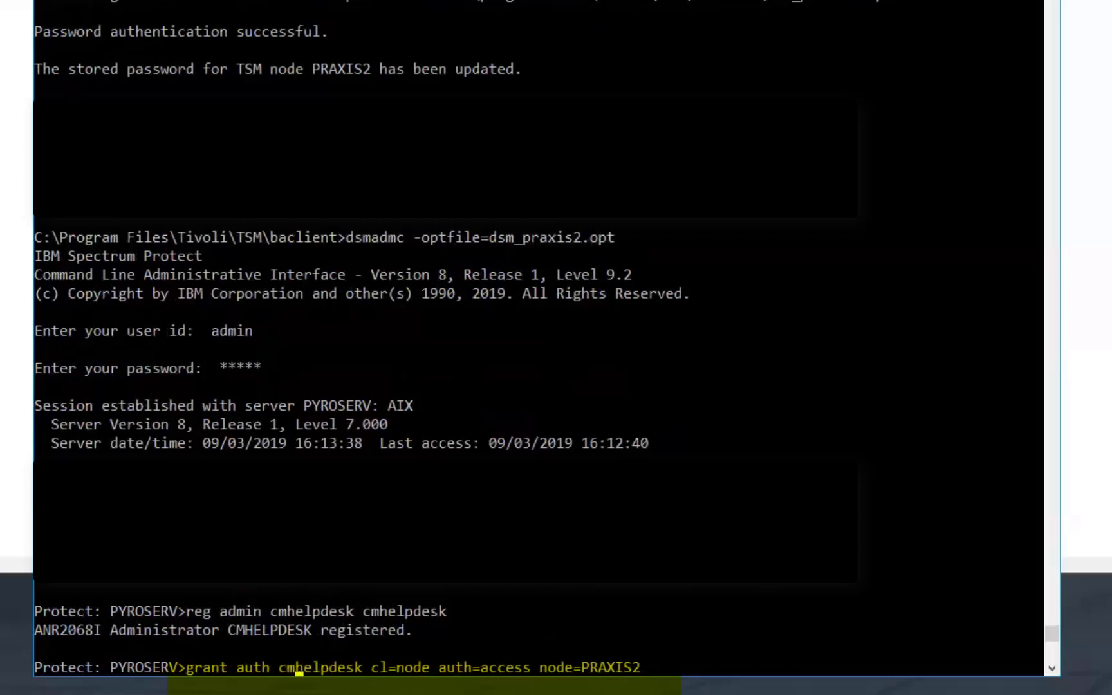
pyautogui.hotkey('ctrl', 'Right')
pyautogui.hotkey('ctrl', 'Right')
pyautogui.press('End')
pyautogui.press('Left')
pyautogui.press('Left')
pyautogui.press('Left')
pyautogui.press('Right')
pyautogui.press('Right')
pyautogui.press('Right')
pyautogui.press('Return')
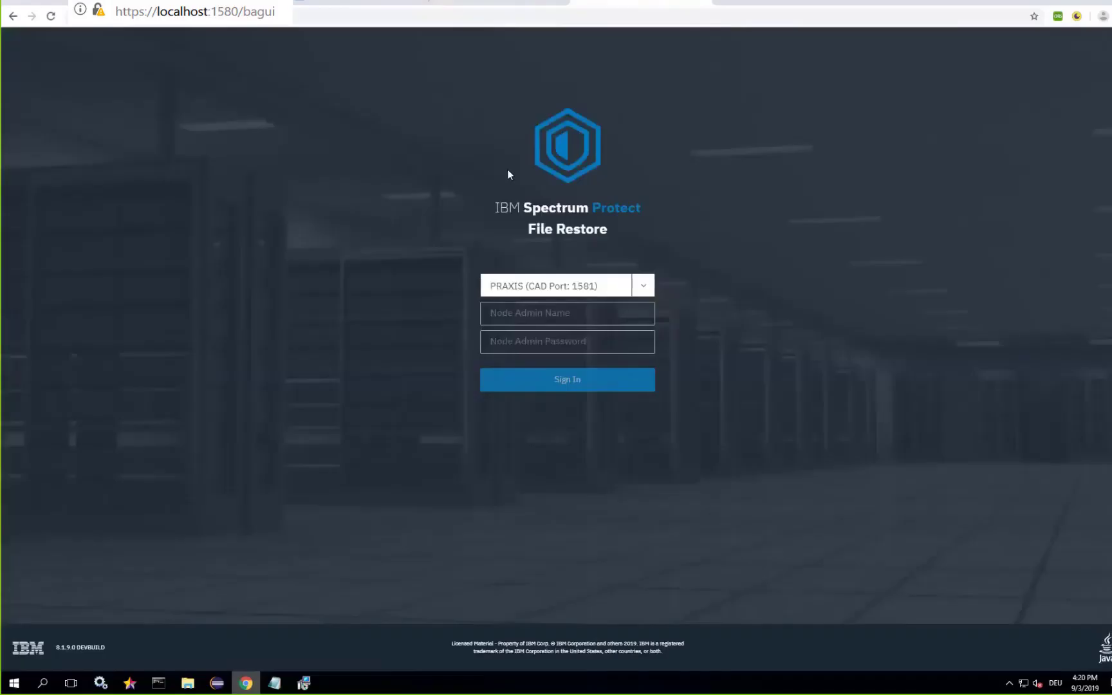
pyautogui.click(643, 286)
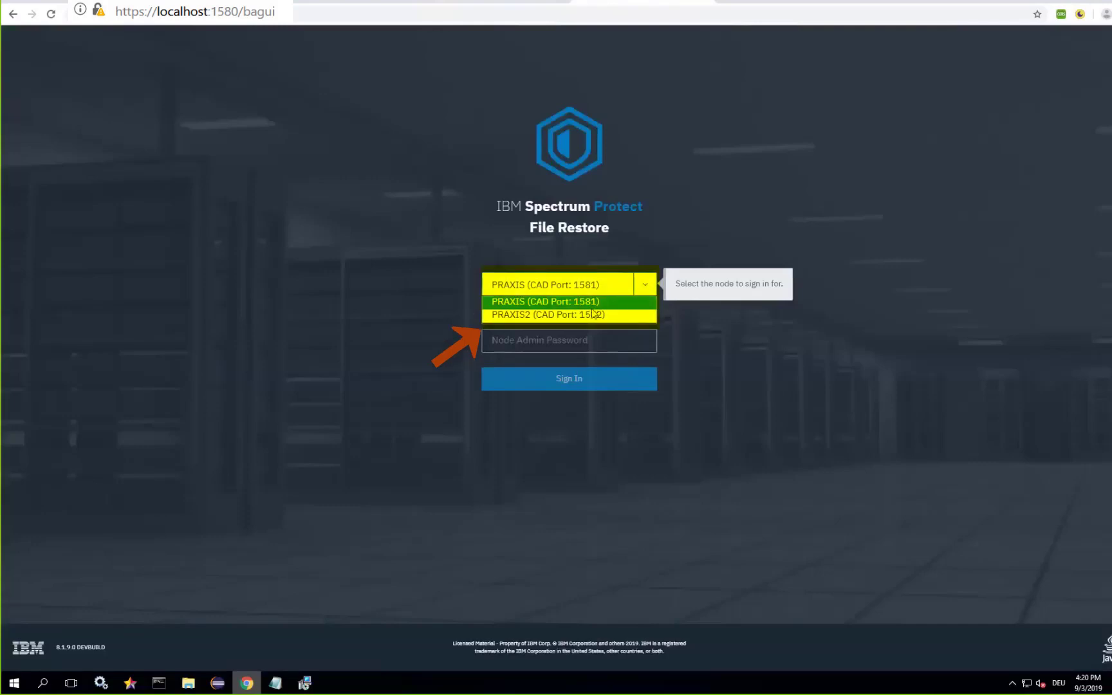
pyautogui.click(644, 315)
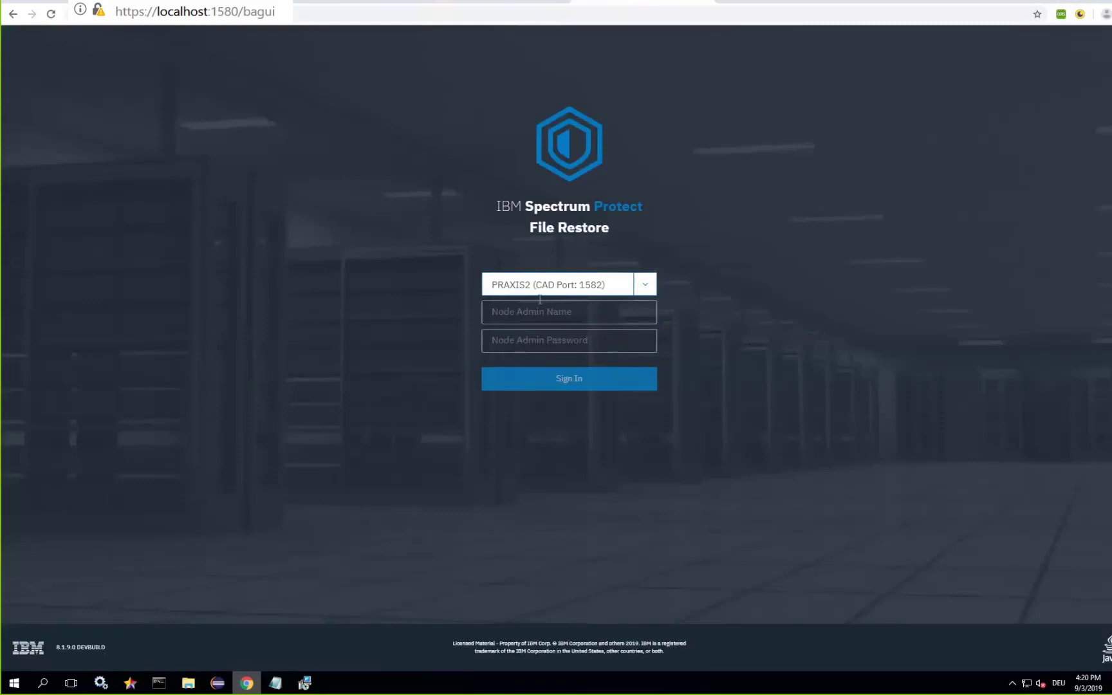
pyautogui.click(584, 311)
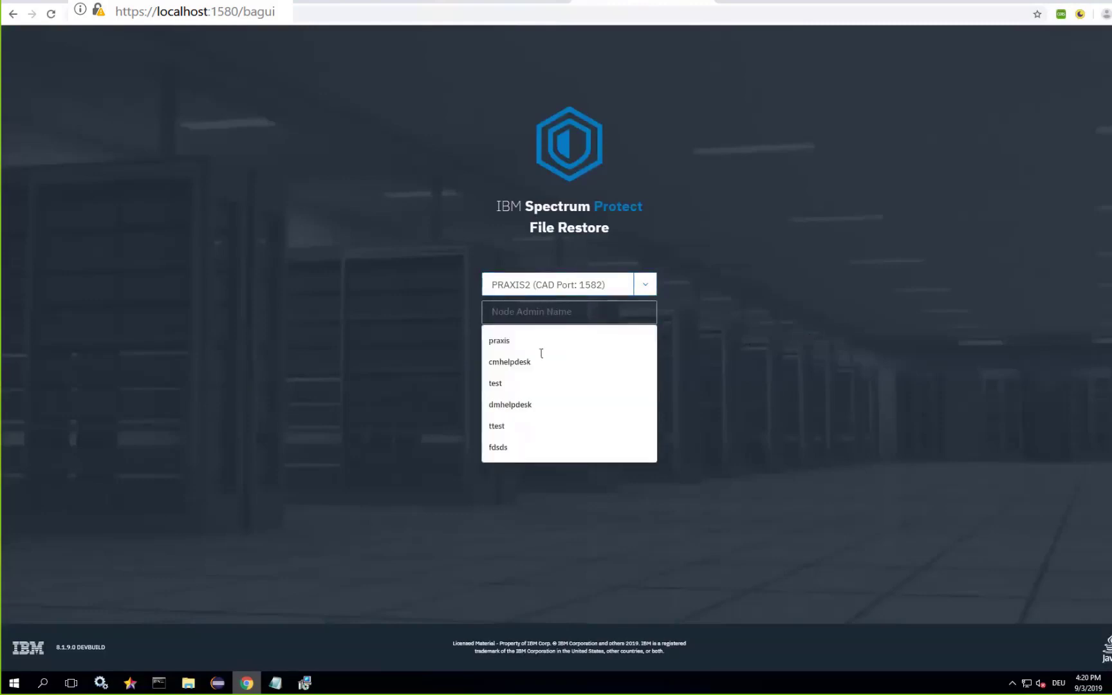
pyautogui.click(508, 362)
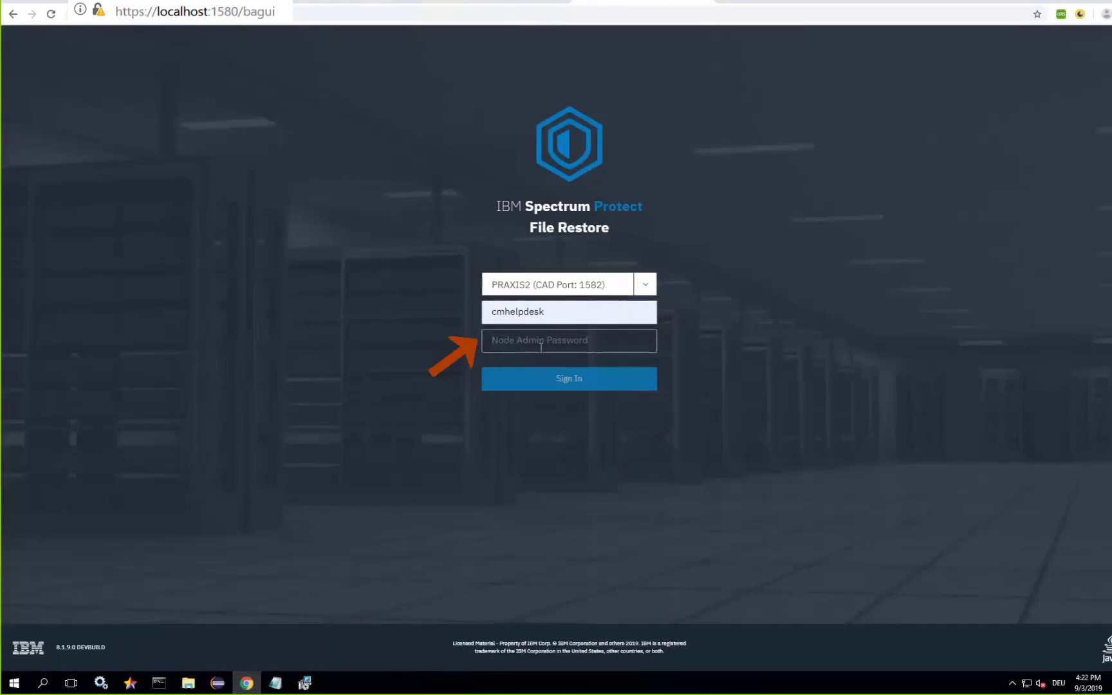
pyautogui.write('•••••••••••')
pyautogui.press('Return')
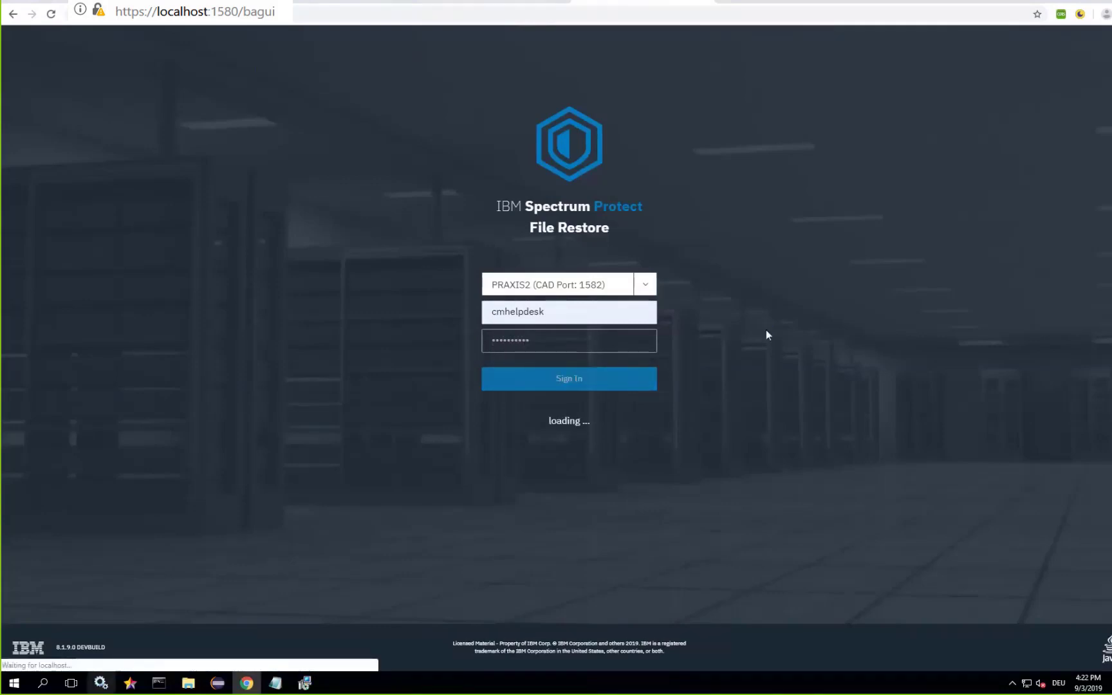